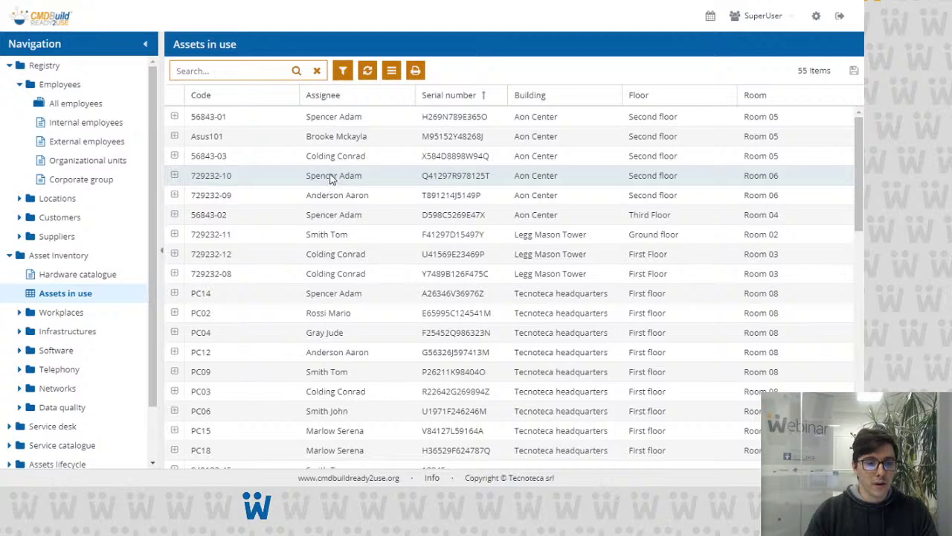
# Expand the details of the first asset in the Assets in use list.
pyautogui.click(173, 118)
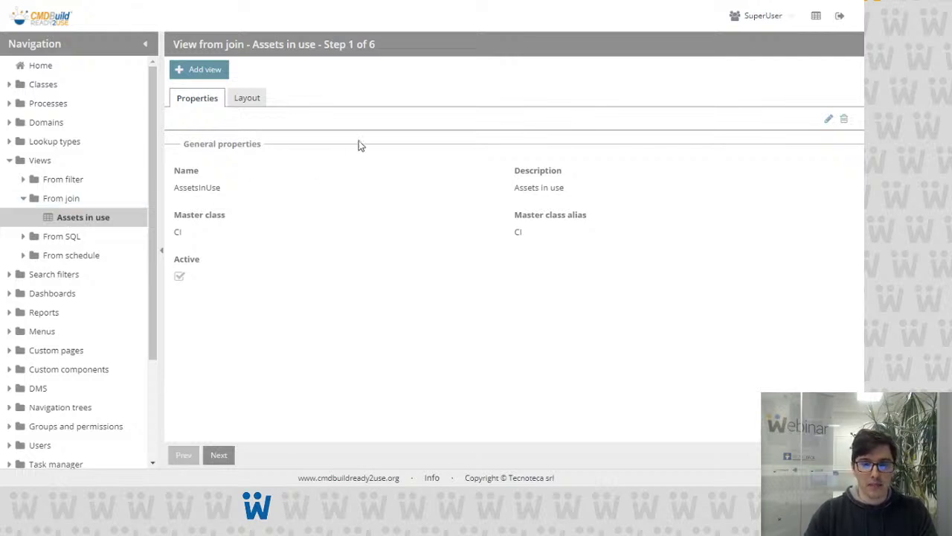
# Open the Assets in use view from join for editing and go to its Configuration item domains to examine the selected joins.
pyautogui.click(831, 121)
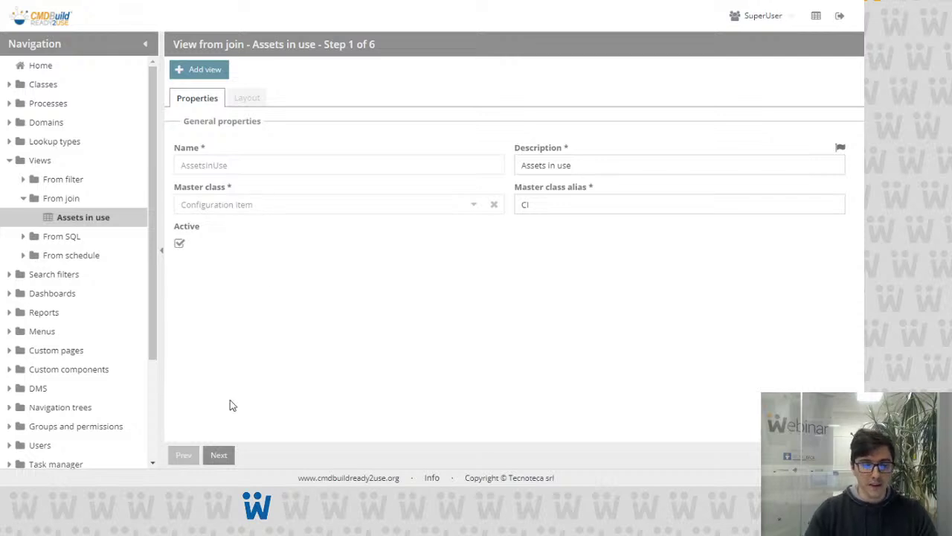
pyautogui.click(216, 455)
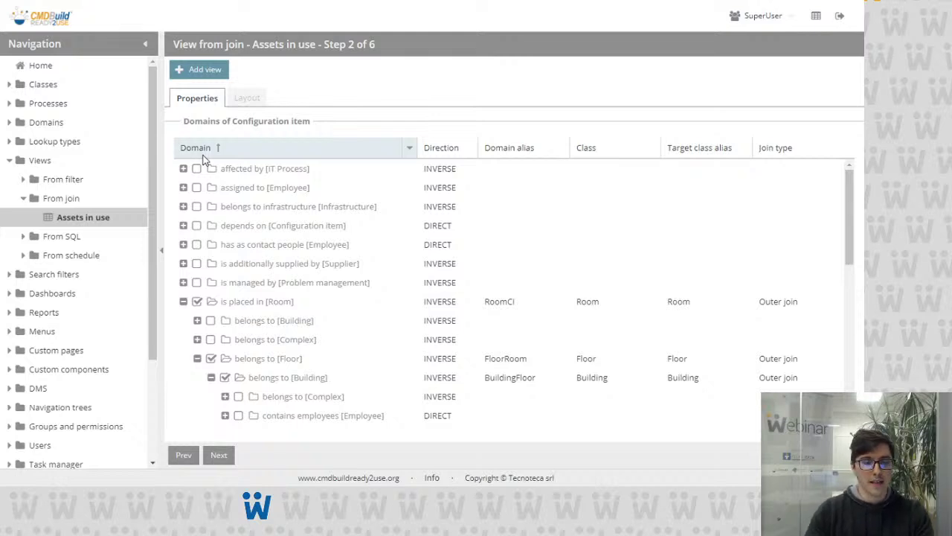
pyautogui.scroll(-3, 214, 283)
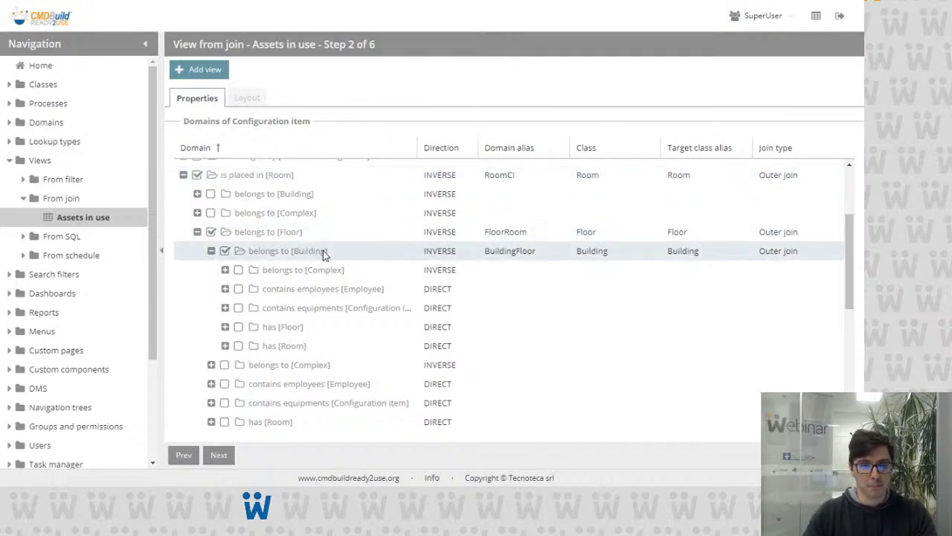
pyautogui.scroll(3, 324, 250)
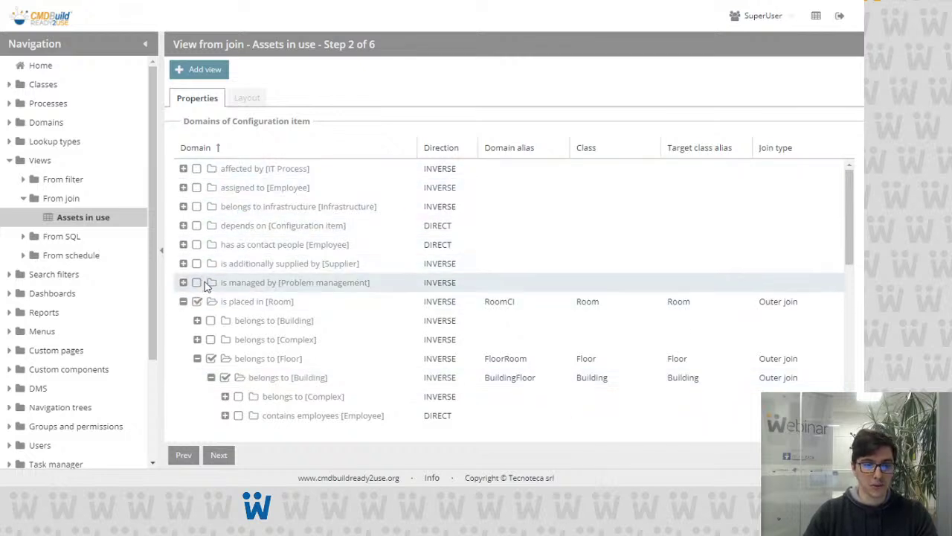
pyautogui.scroll(-3, 193, 294)
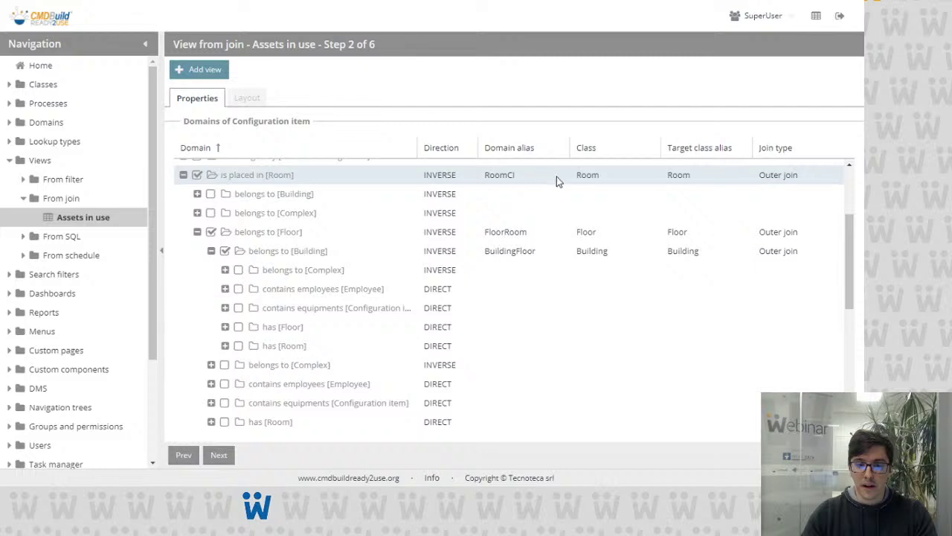
# Check the join type options available for the "is placed in [Room]" domain.
pyautogui.click(783, 176)
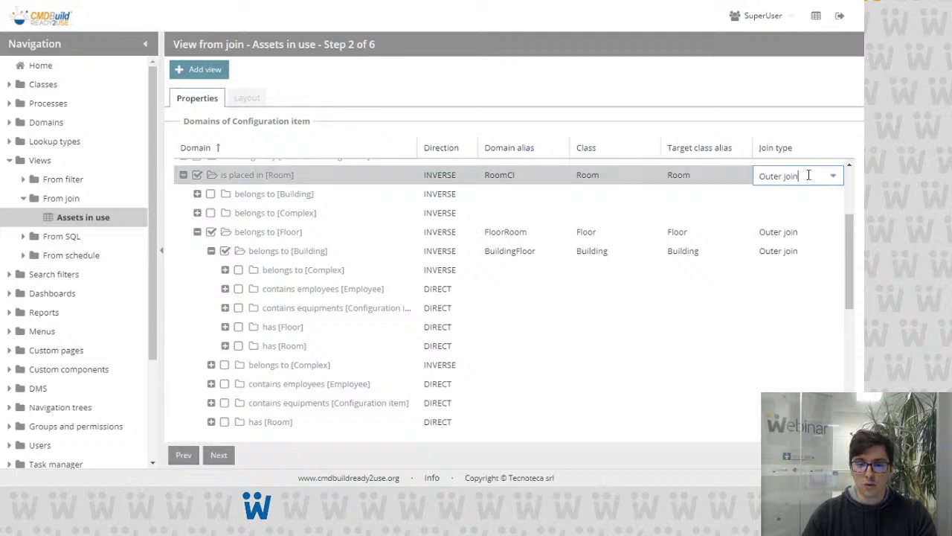
pyautogui.click(832, 177)
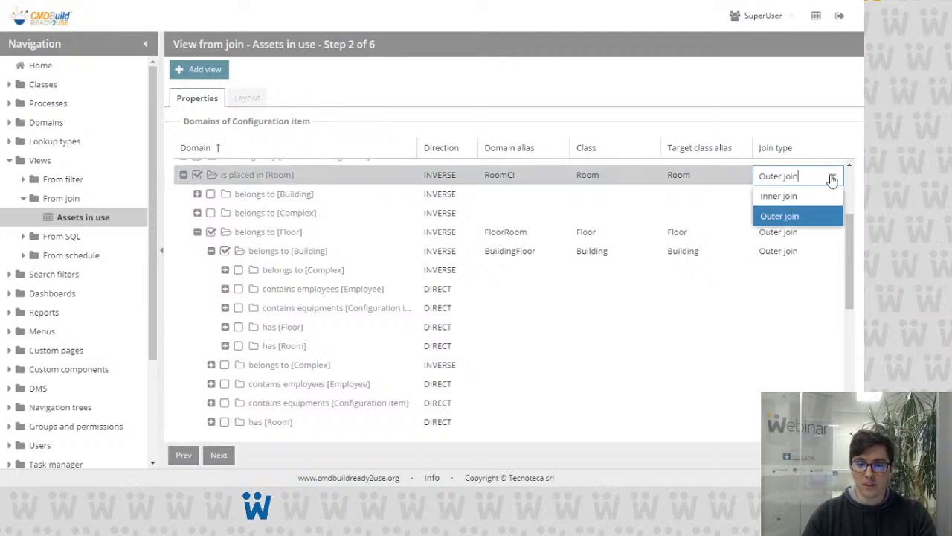
pyautogui.click(832, 179)
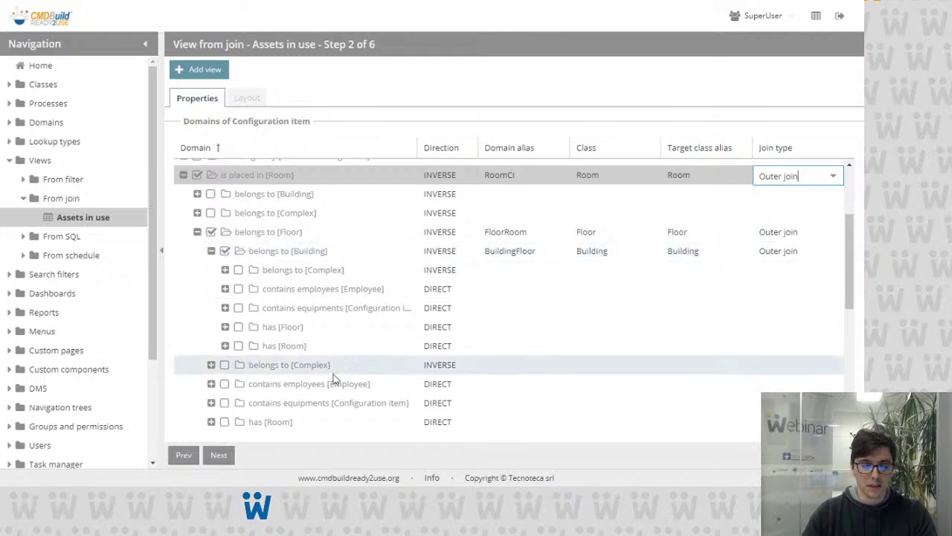
# Advance to the fieldsets step and check the display mode options for a new group.
pyautogui.click(220, 455)
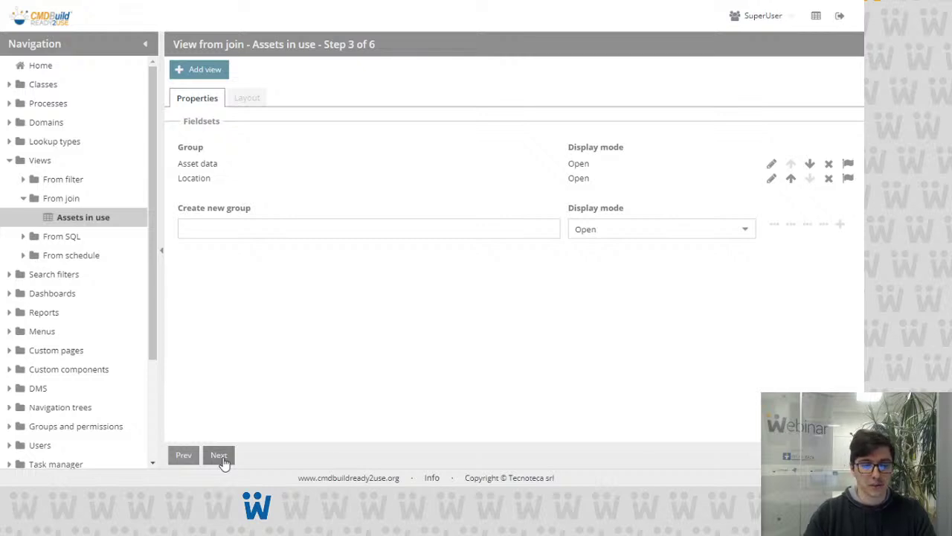
pyautogui.click(474, 227)
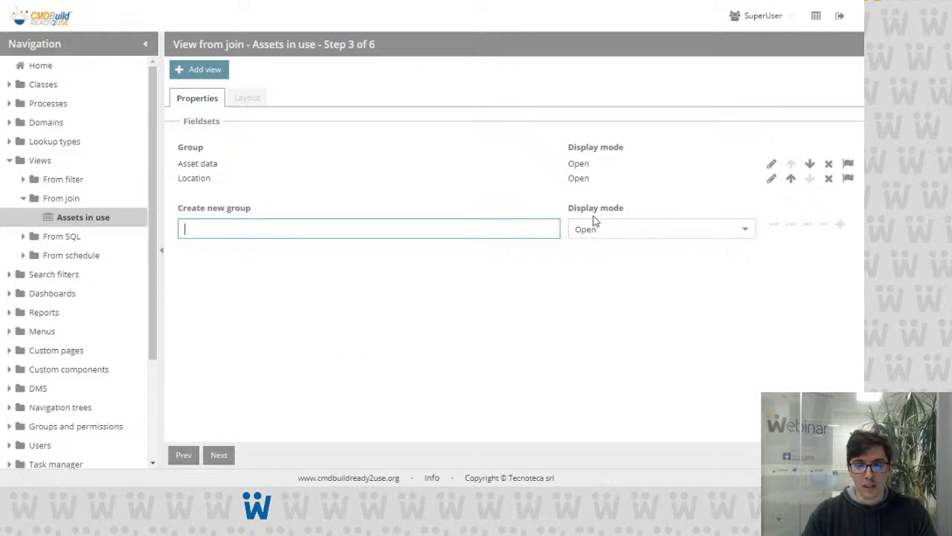
pyautogui.click(740, 233)
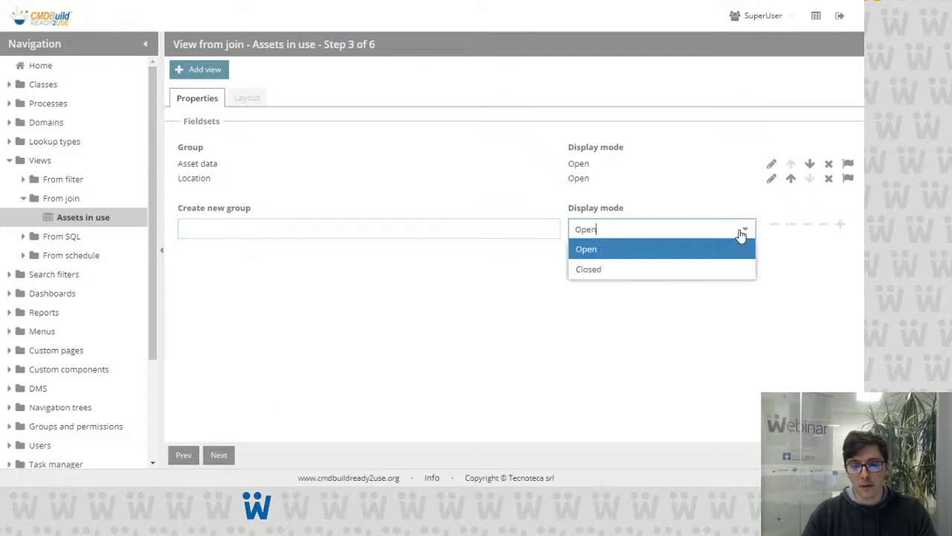
pyautogui.click(741, 234)
# Advance to the attributes step and review which CI, Room, Floor and Building attributes are selected for the view.
pyautogui.click(224, 455)
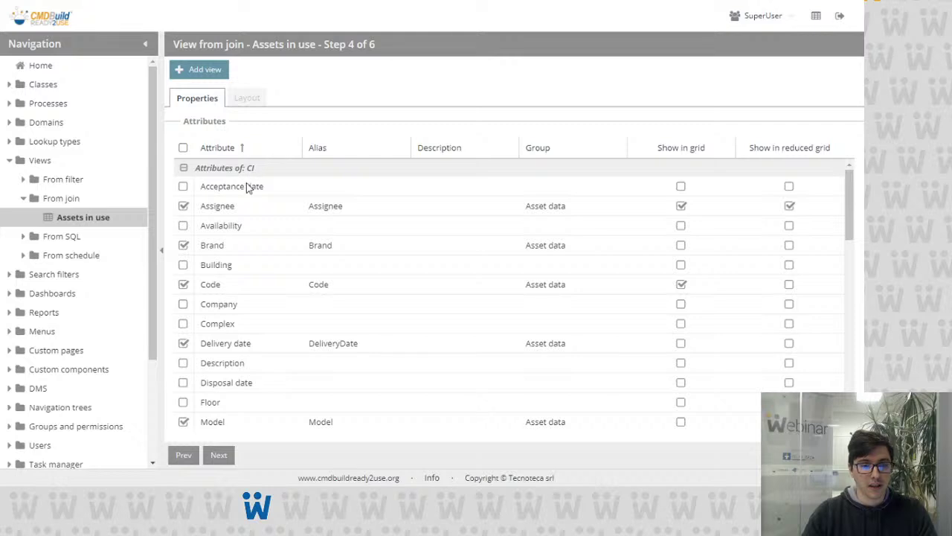
pyautogui.scroll(-3, 190, 201)
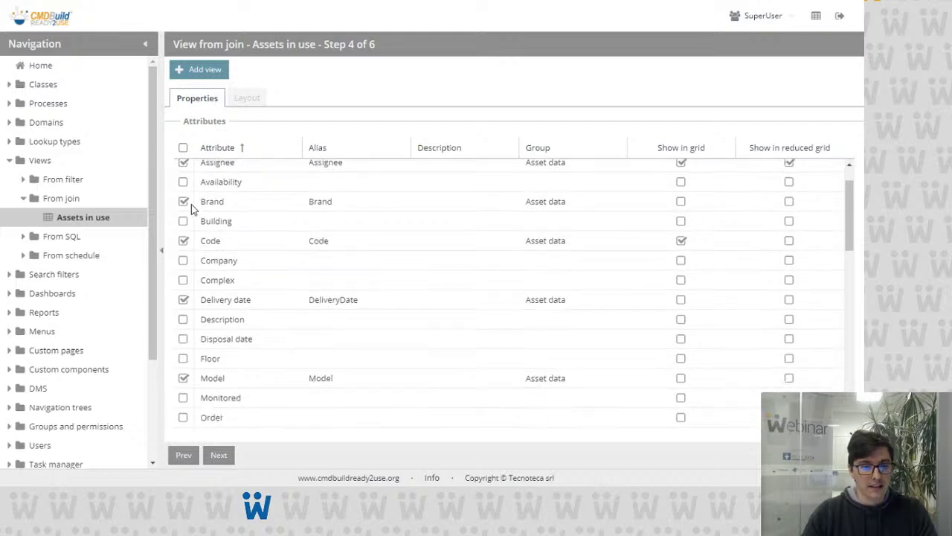
pyautogui.scroll(-3, 192, 189)
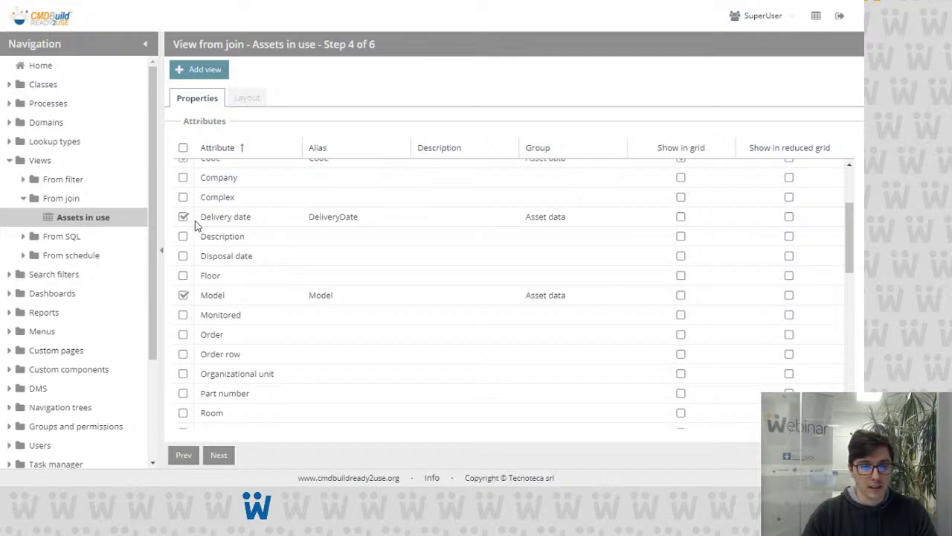
pyautogui.scroll(-6, 198, 238)
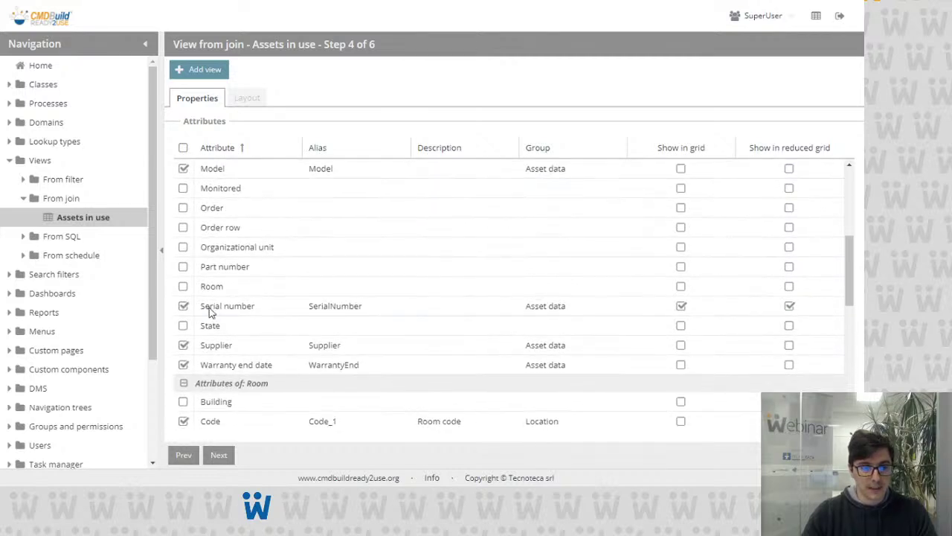
pyautogui.scroll(-3, 213, 312)
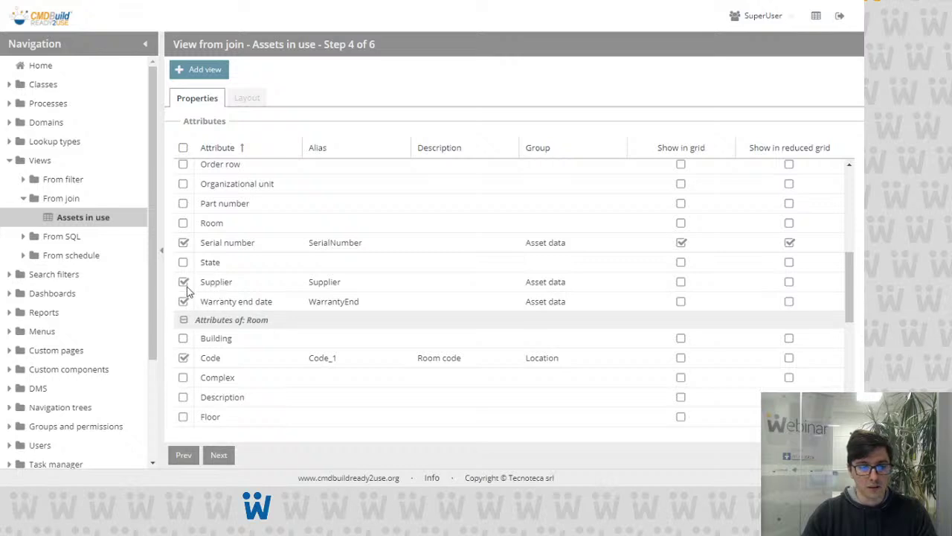
pyautogui.scroll(-4, 186, 283)
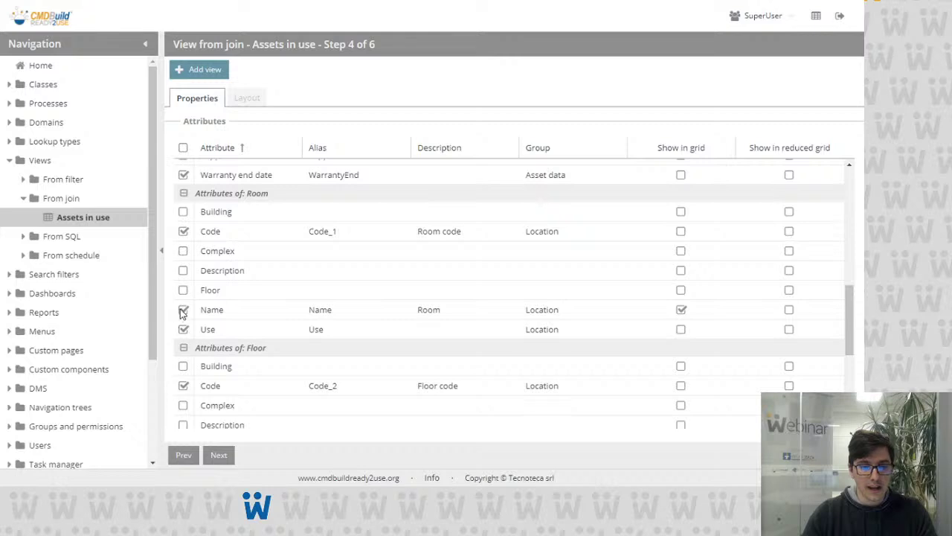
pyautogui.scroll(-2, 182, 311)
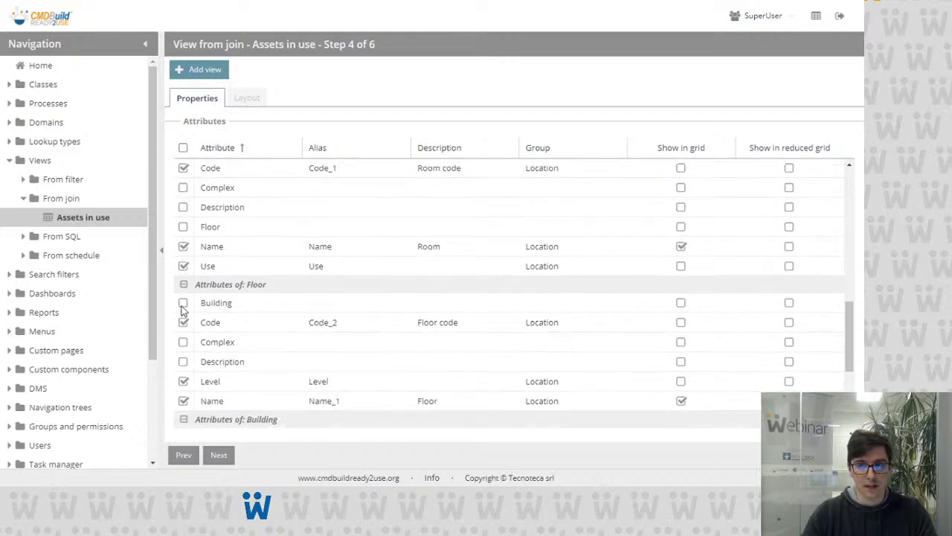
pyautogui.scroll(2, 235, 244)
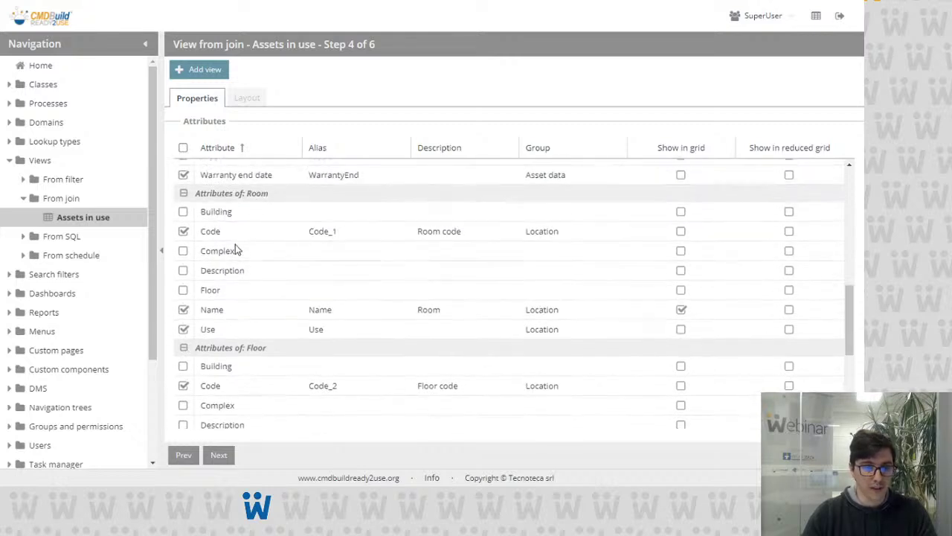
pyautogui.scroll(-4, 235, 250)
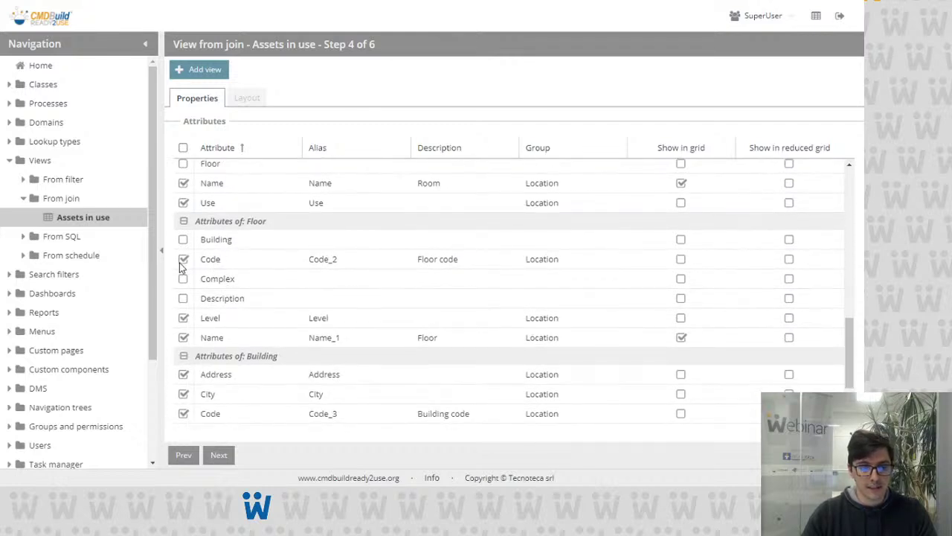
pyautogui.scroll(-2, 187, 336)
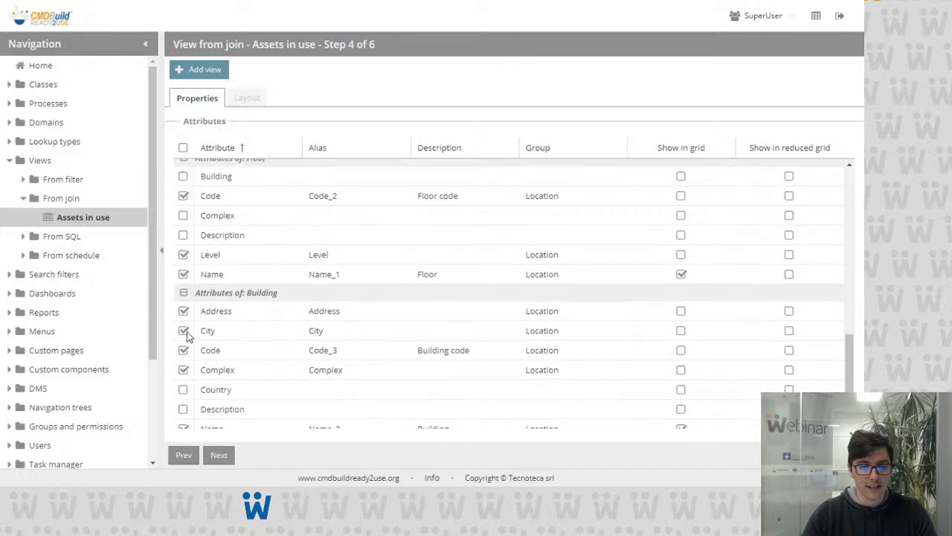
pyautogui.scroll(-2, 185, 314)
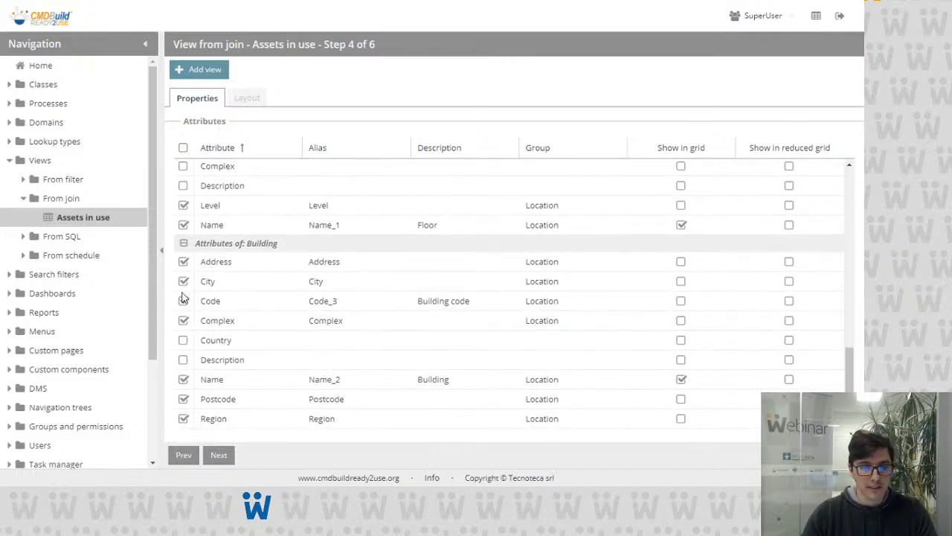
pyautogui.click(184, 320)
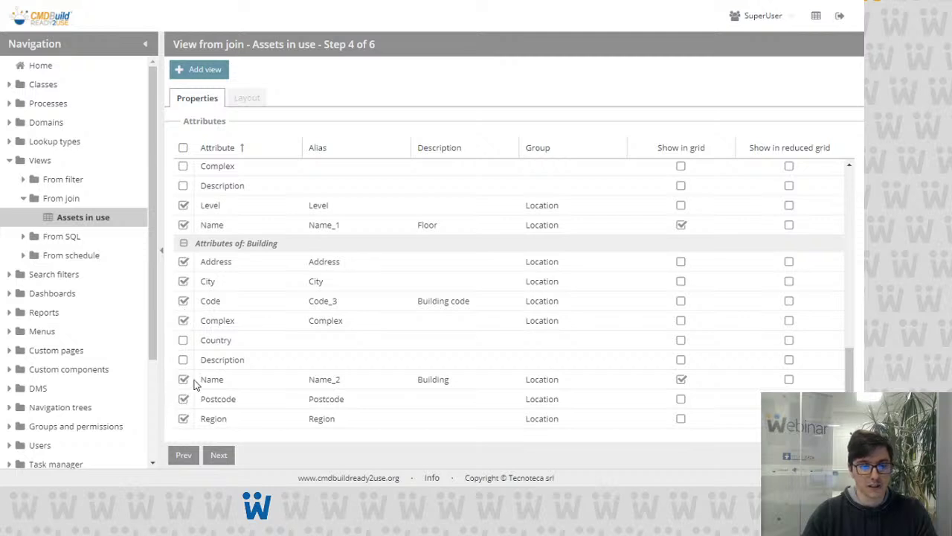
# Review the attribute aliases and descriptions, and inspect the description and group options of the Room class's Code attribute.
pyautogui.scroll(12, 317, 286)
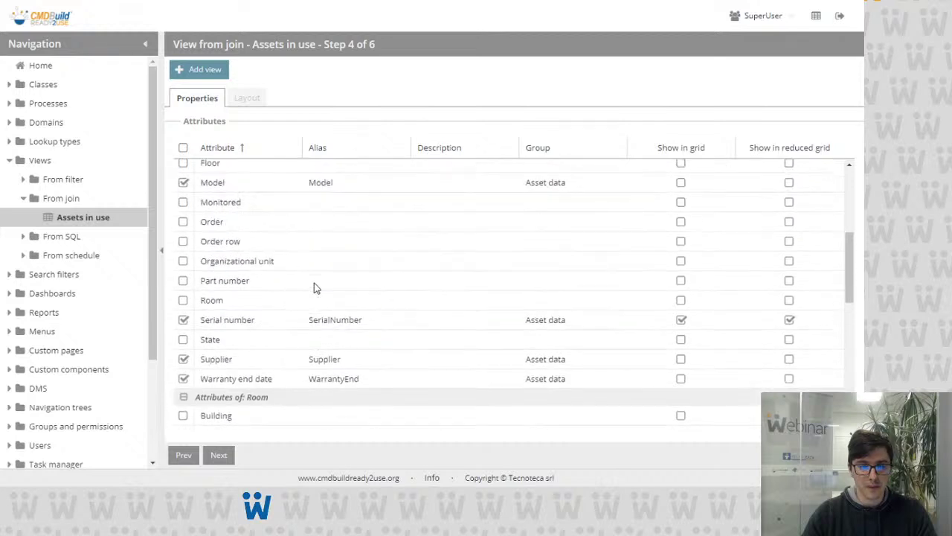
pyautogui.scroll(2, 314, 288)
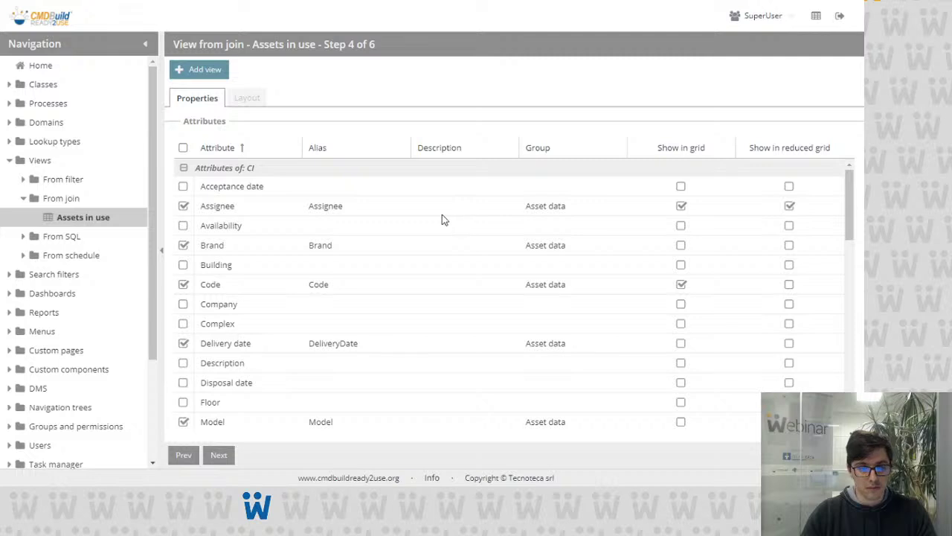
pyautogui.scroll(-5, 450, 197)
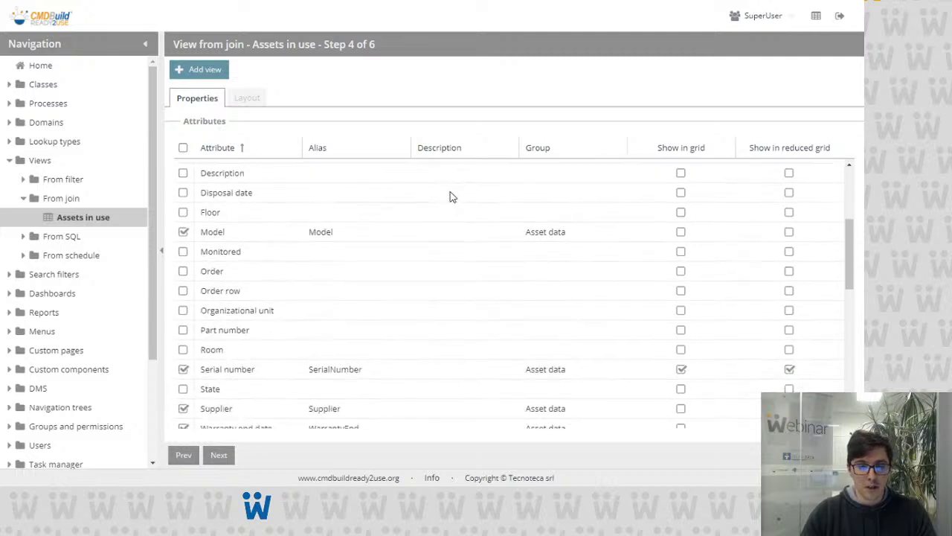
pyautogui.scroll(-8, 452, 196)
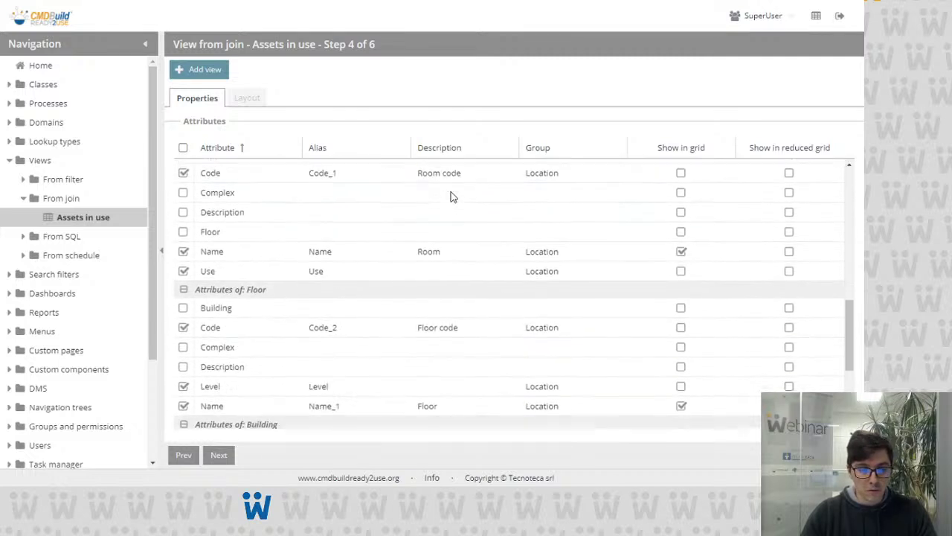
pyautogui.scroll(2, 450, 197)
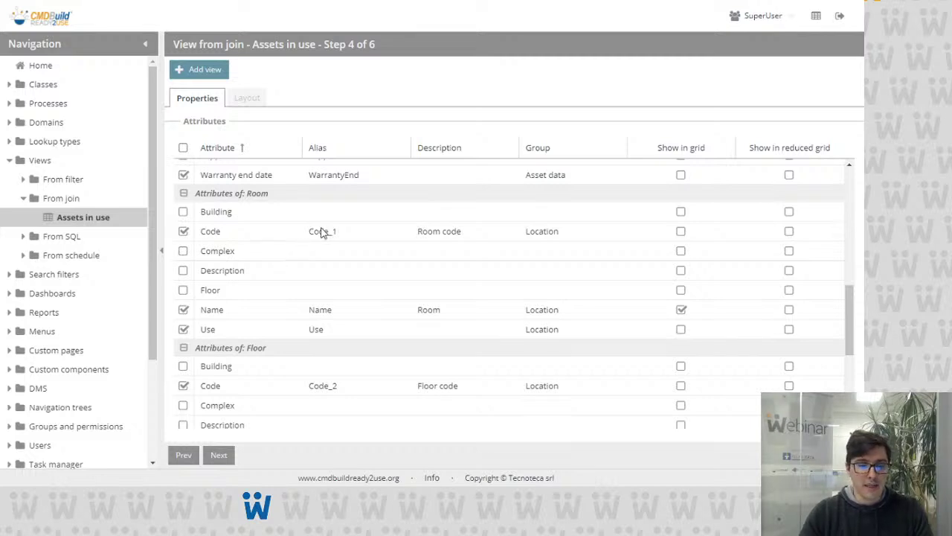
pyautogui.click(433, 233)
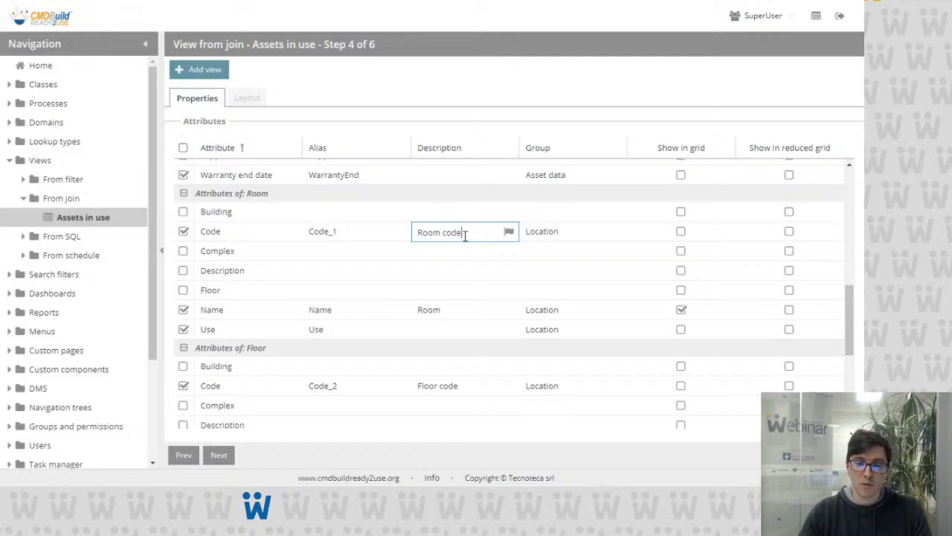
pyautogui.click(573, 236)
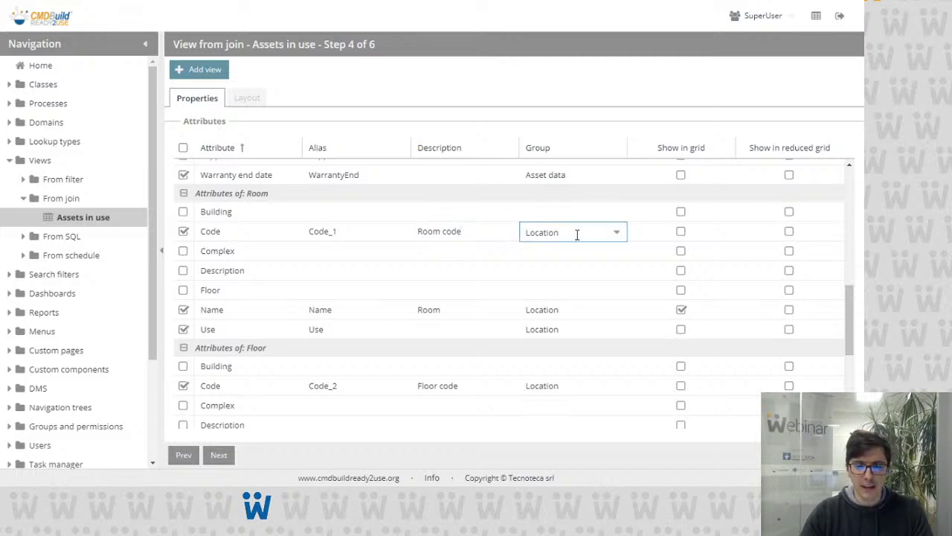
pyautogui.click(618, 235)
pyautogui.click(618, 235)
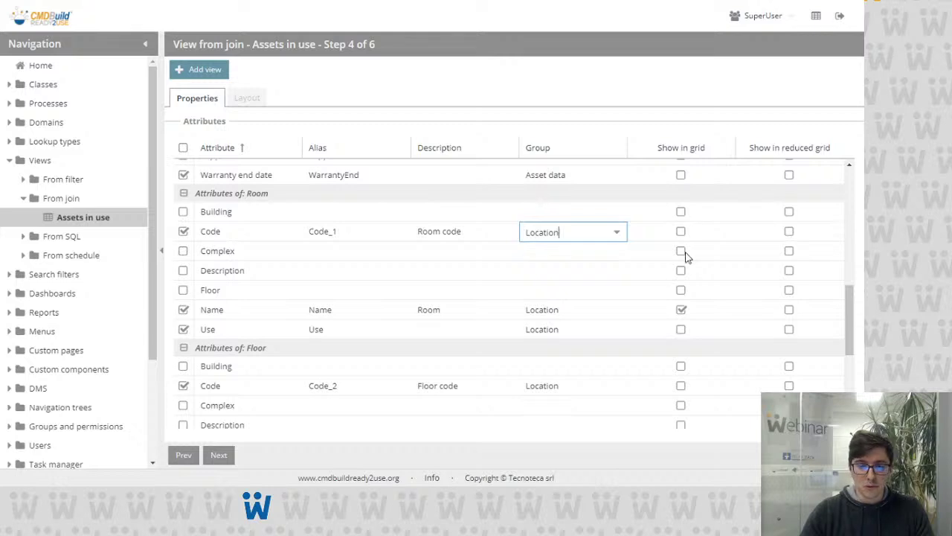
# Check the Show in grid setting of the CI Serial number attribute.
pyautogui.scroll(3, 688, 238)
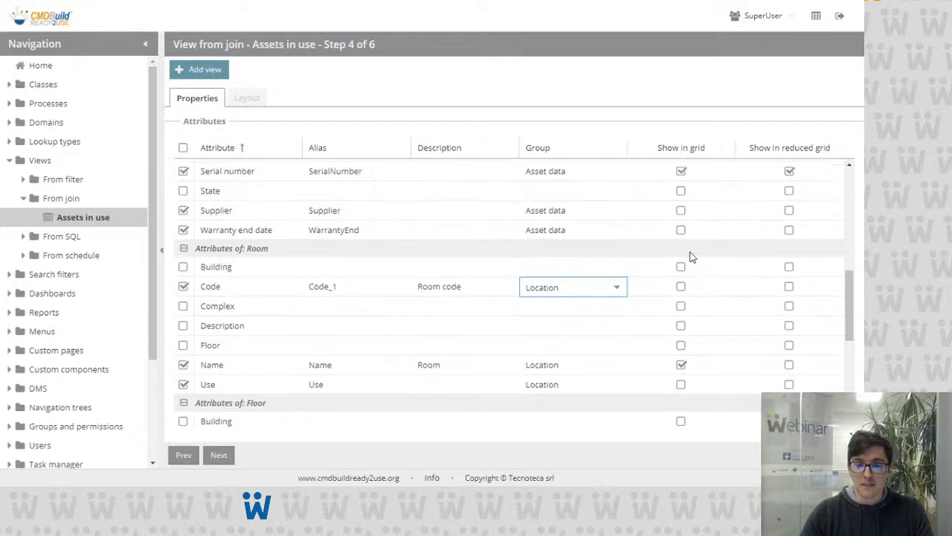
pyautogui.click(679, 240)
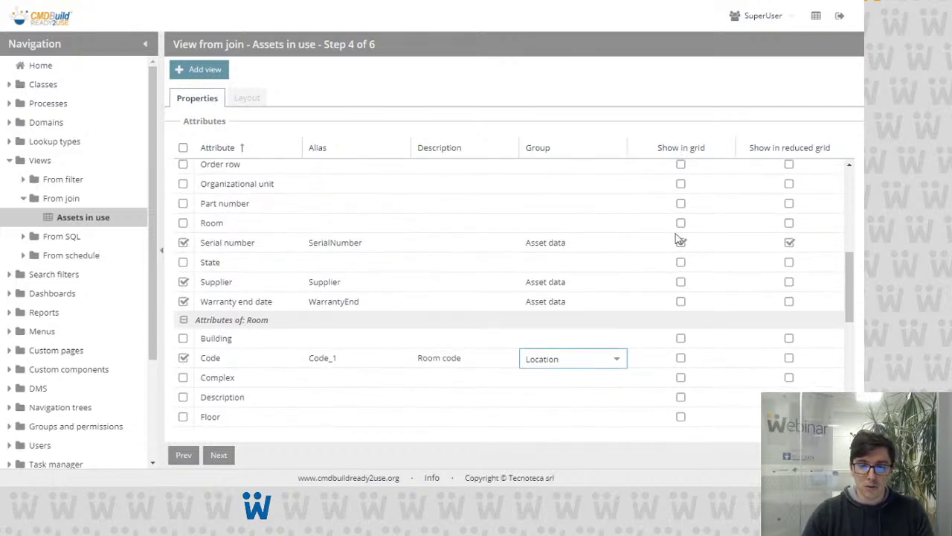
pyautogui.click(681, 242)
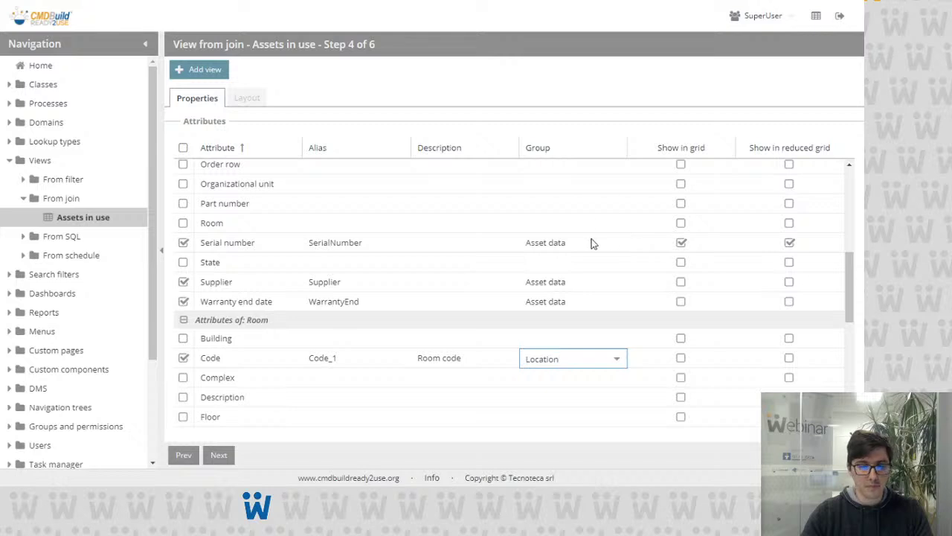
# Review which CI, Room, Floor and Building attributes are set to show in the grid and in the reduced grid.
pyautogui.scroll(3, 594, 244)
pyautogui.scroll(2, 593, 244)
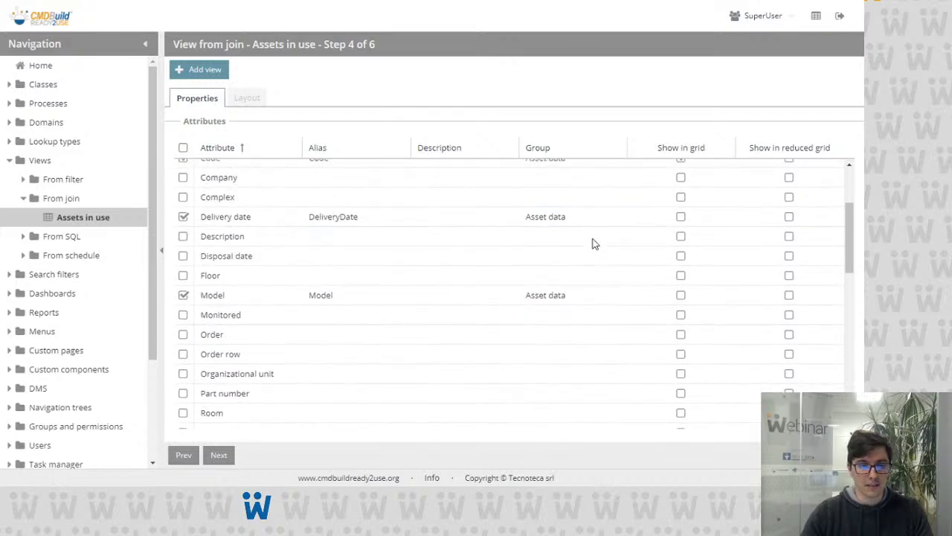
pyautogui.scroll(-2, 594, 244)
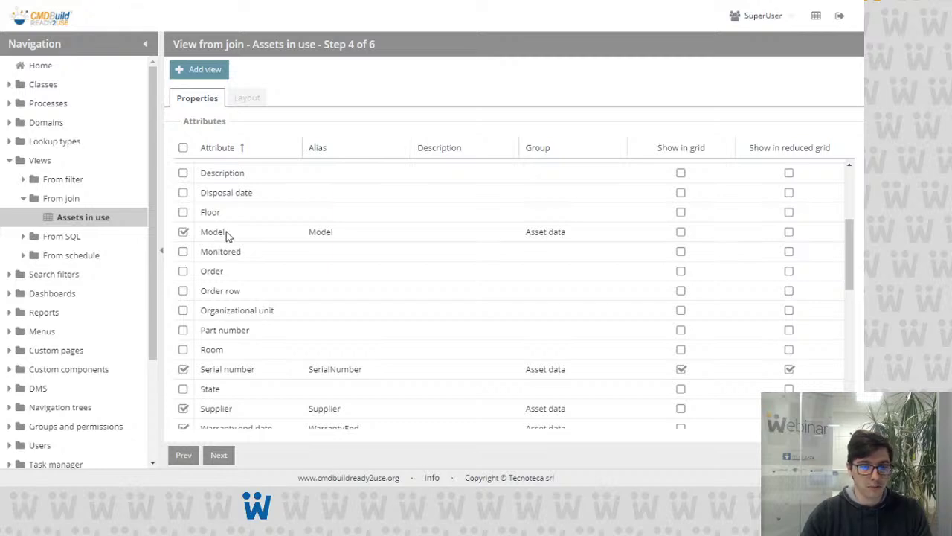
pyautogui.scroll(-2, 578, 235)
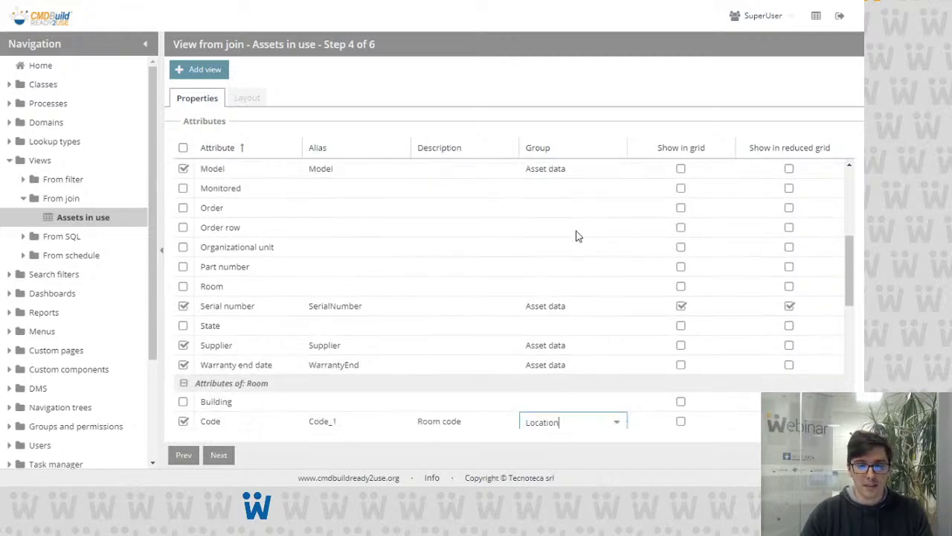
pyautogui.scroll(-3, 576, 234)
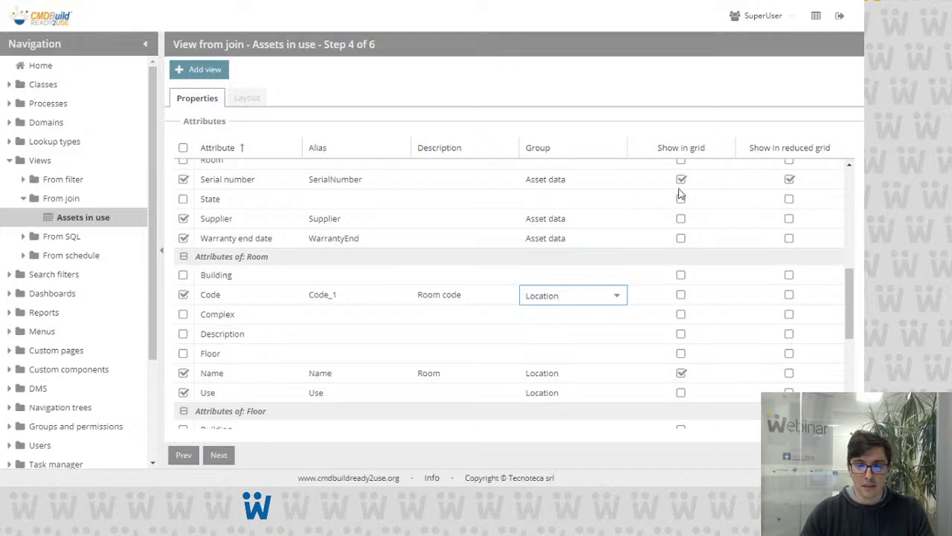
pyautogui.scroll(5, 683, 187)
pyautogui.scroll(3, 682, 187)
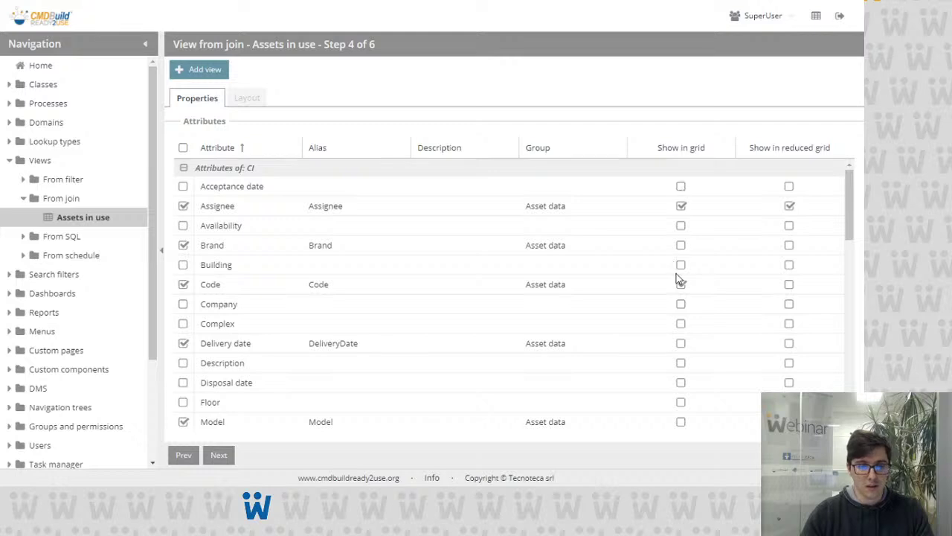
pyautogui.scroll(-2, 678, 279)
pyautogui.scroll(-4, 682, 302)
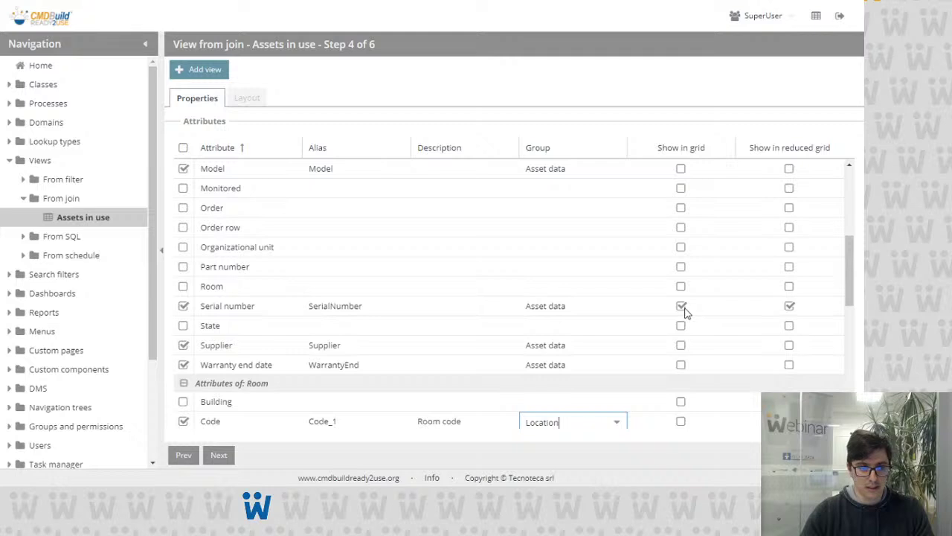
pyautogui.scroll(-3, 686, 315)
pyautogui.scroll(-2, 685, 315)
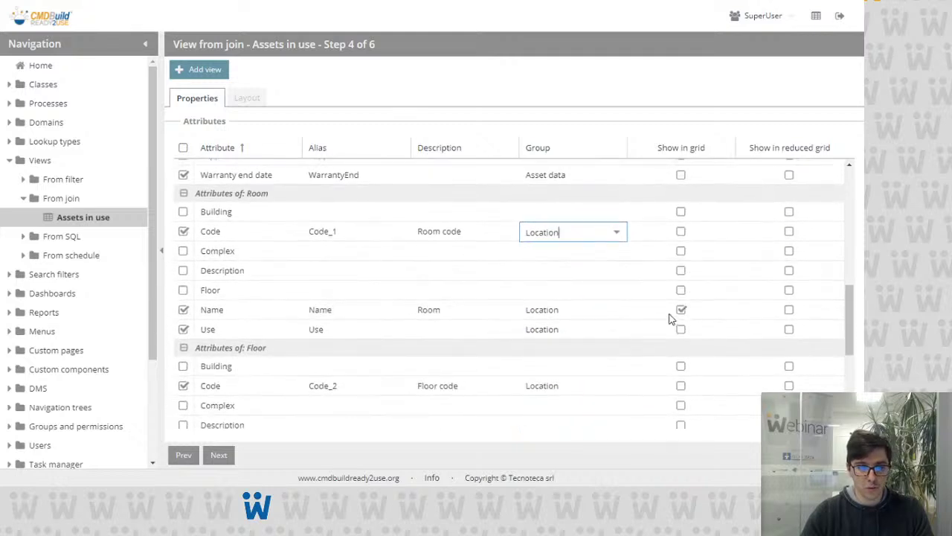
pyautogui.scroll(-3, 670, 319)
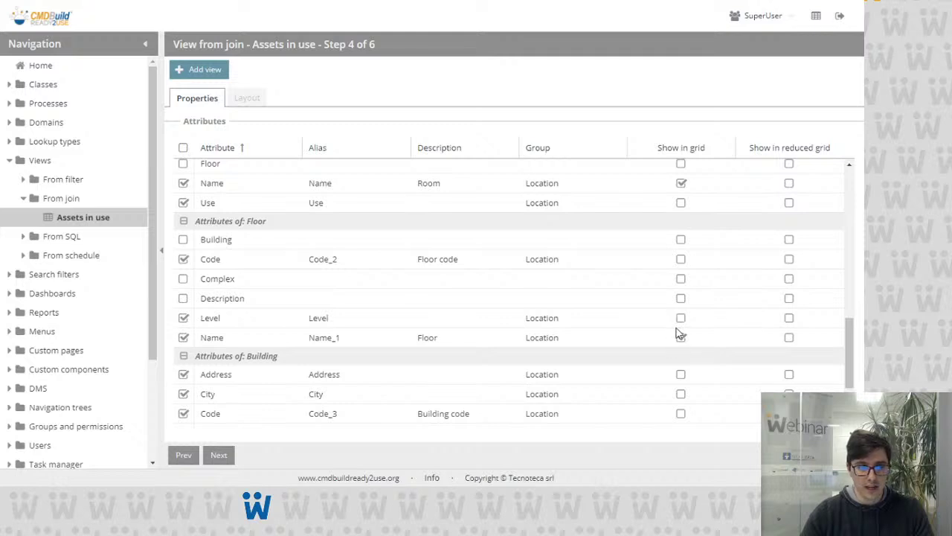
pyautogui.click(680, 336)
pyautogui.scroll(-3, 678, 334)
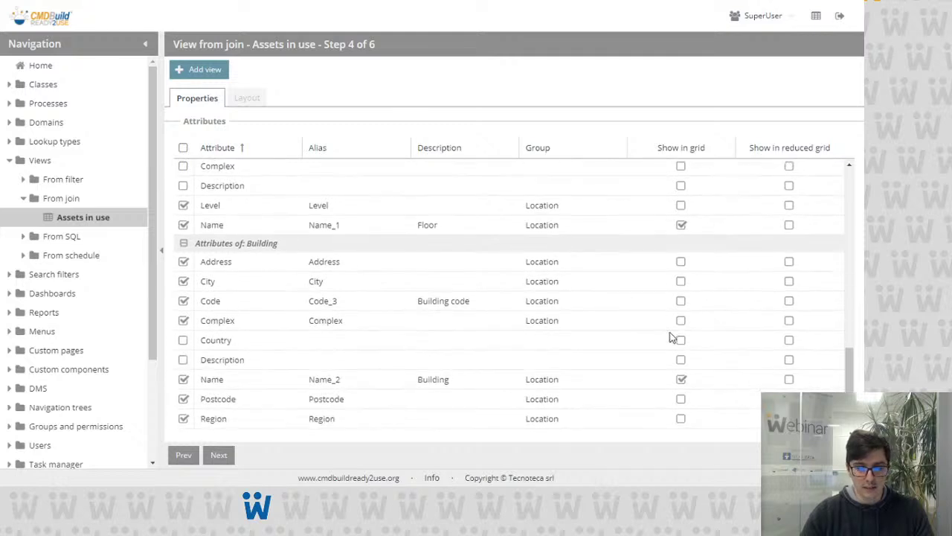
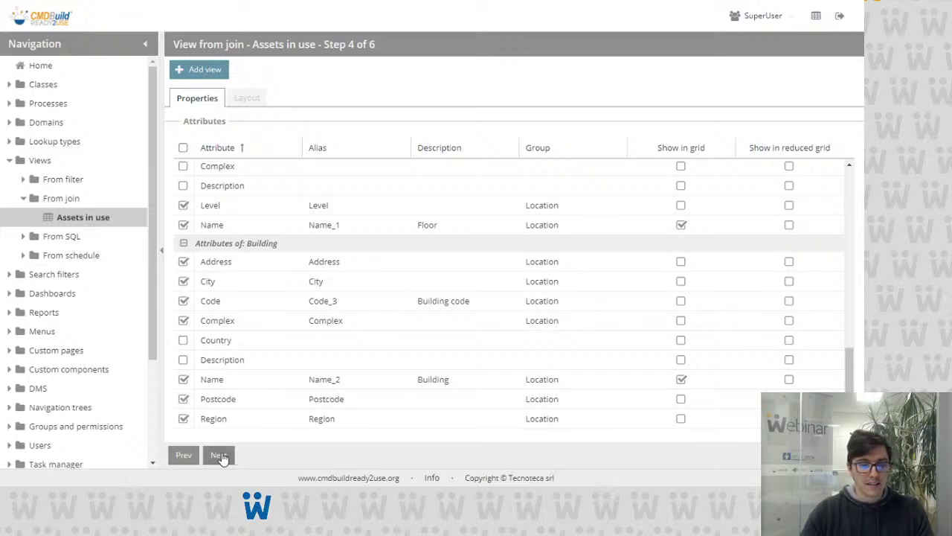
# Advance to the filters step and inspect the operator and value of the CI.State criterion.
pyautogui.click(218, 455)
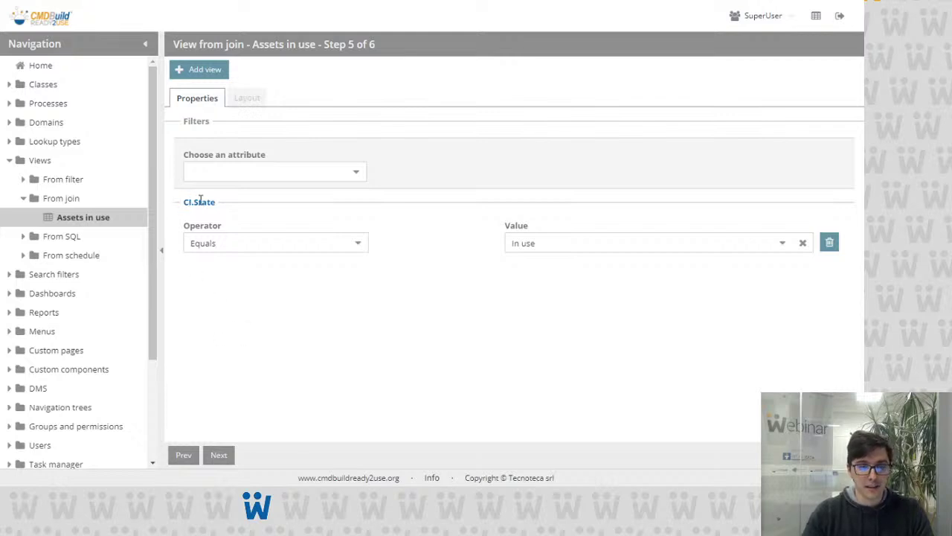
pyautogui.click(536, 245)
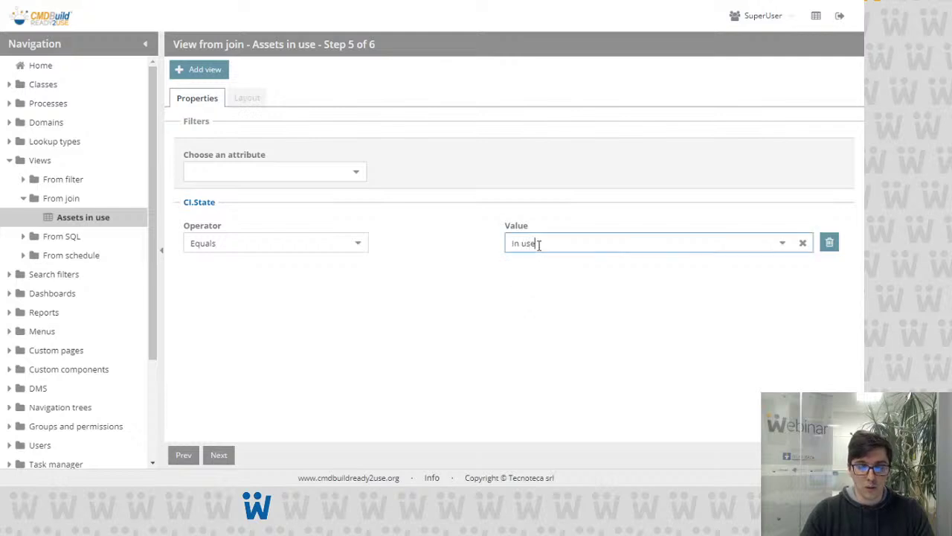
pyautogui.click(519, 287)
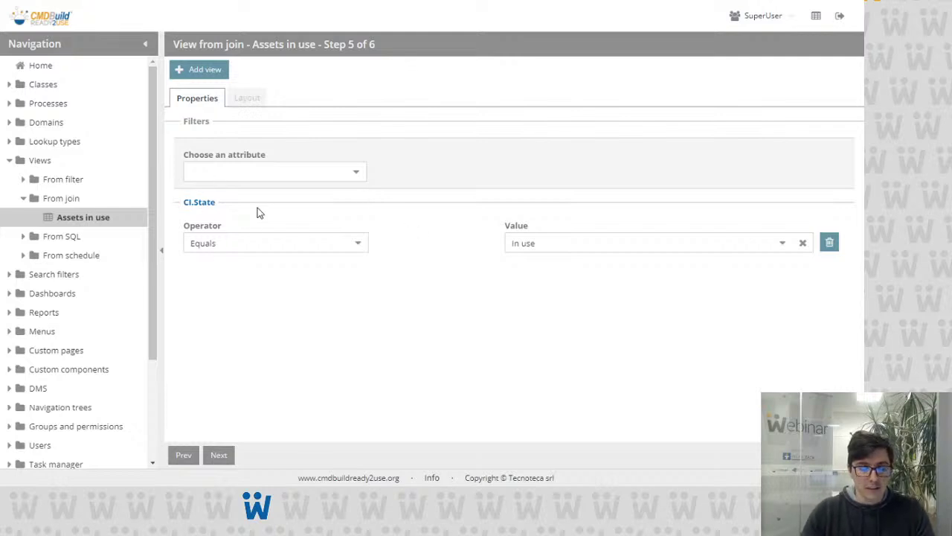
pyautogui.doubleClick(199, 198)
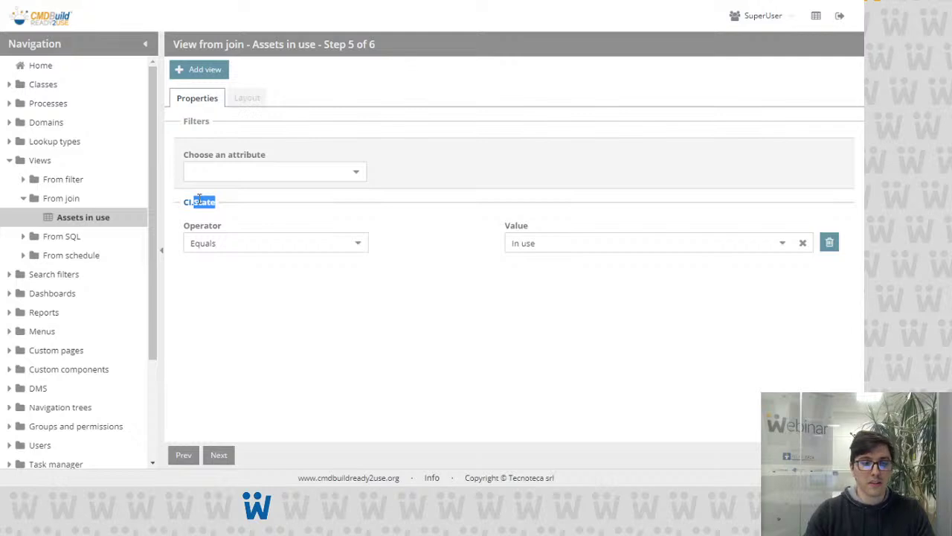
# Browse the Building, CI, Floor and Room attributes available for a new filter criterion, and advance to the final configuration step.
pyautogui.click(364, 173)
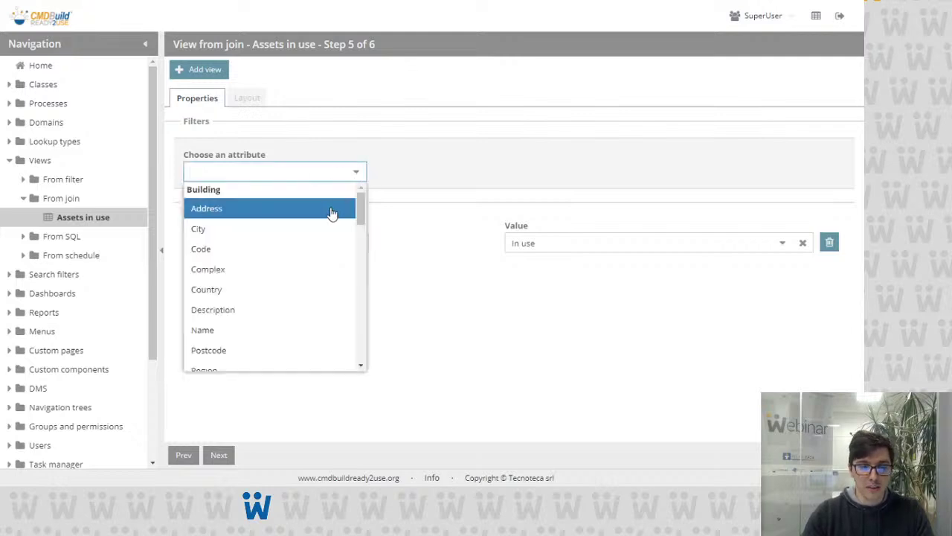
pyautogui.scroll(-5, 330, 215)
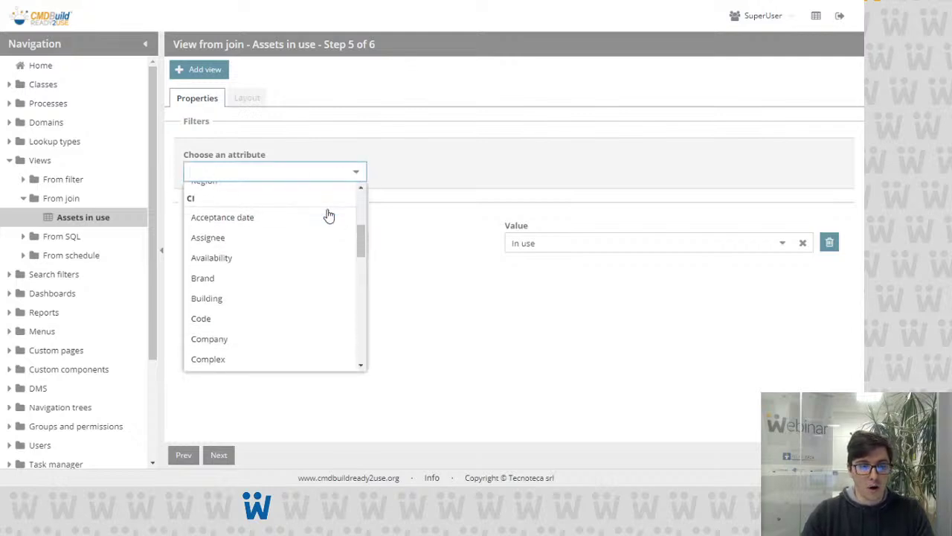
pyautogui.scroll(-3, 313, 215)
pyautogui.scroll(-10, 311, 215)
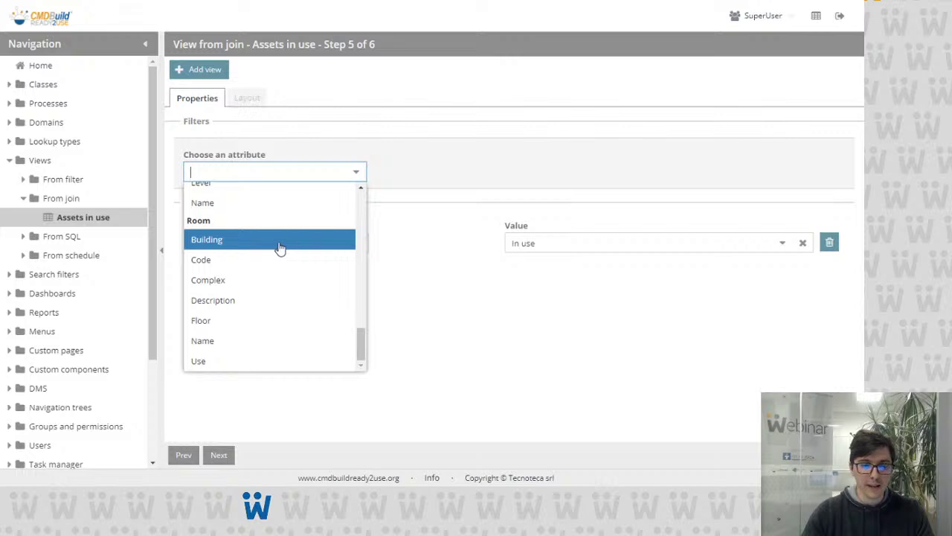
pyautogui.click(406, 295)
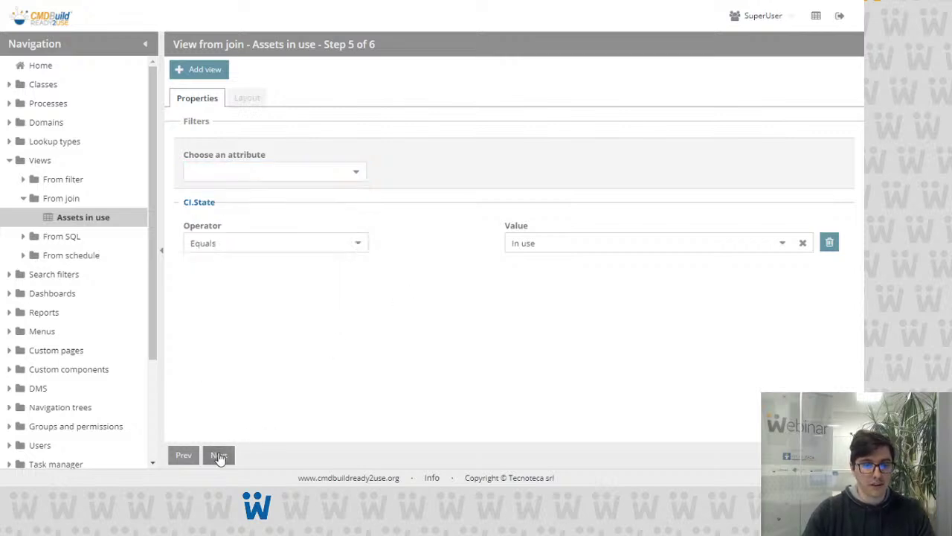
pyautogui.click(219, 456)
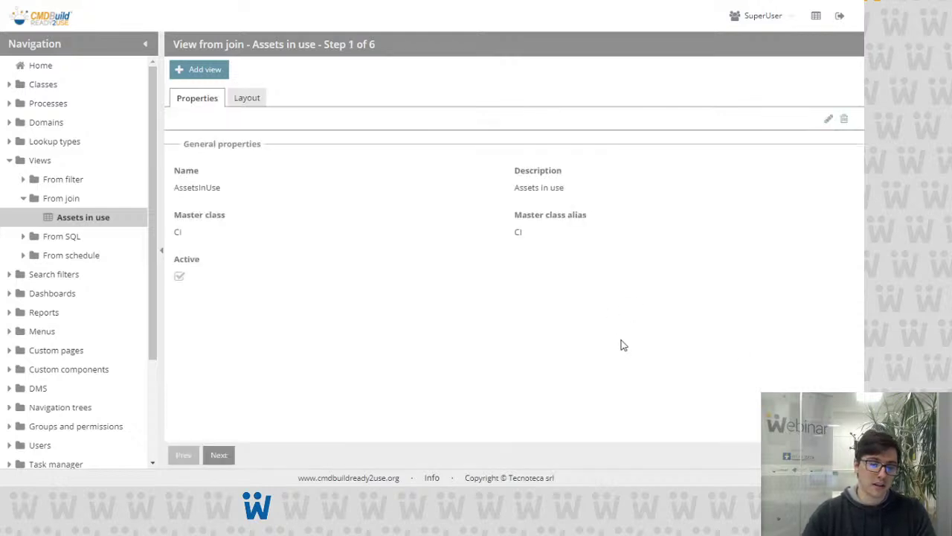
# Open the view's form layout for editing and examine the rows of the Asset data and Location groups.
pyautogui.click(253, 98)
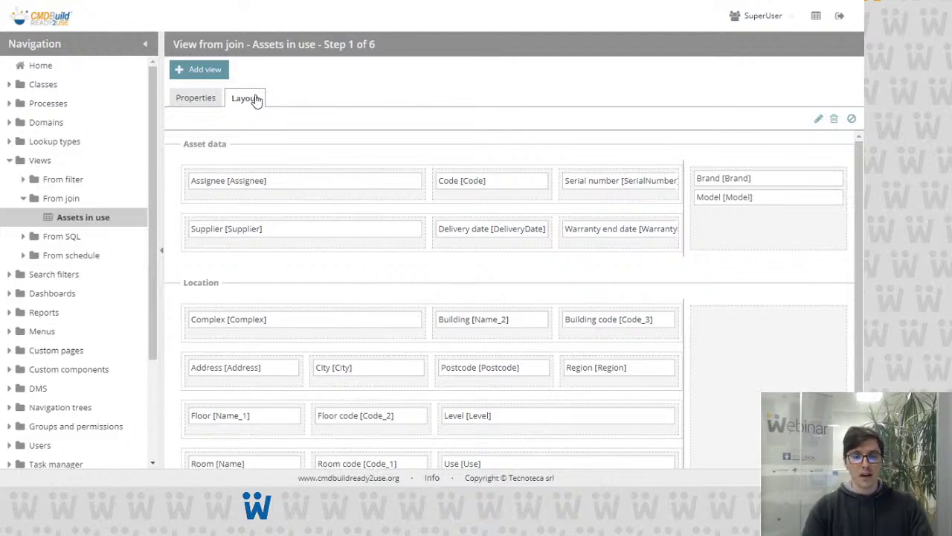
pyautogui.click(819, 119)
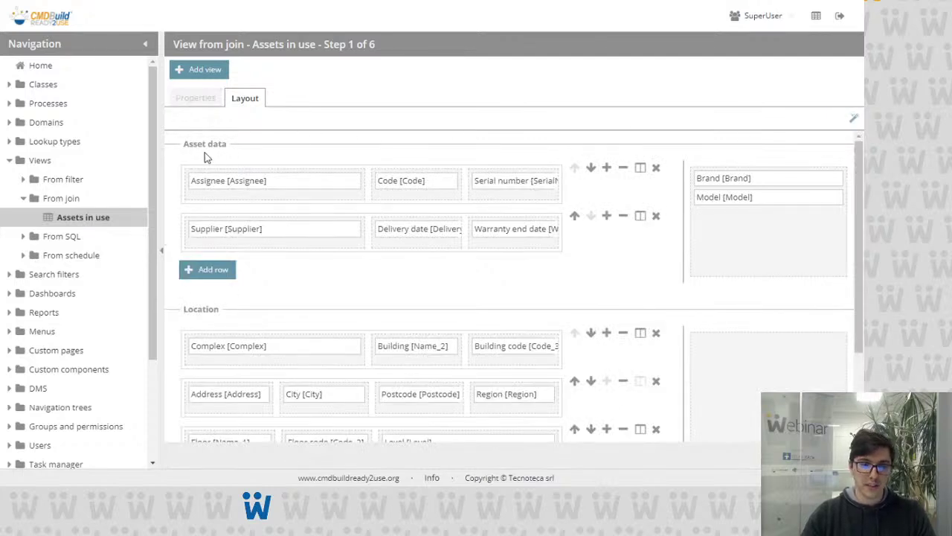
pyautogui.scroll(-1, 192, 141)
pyautogui.scroll(1, 193, 141)
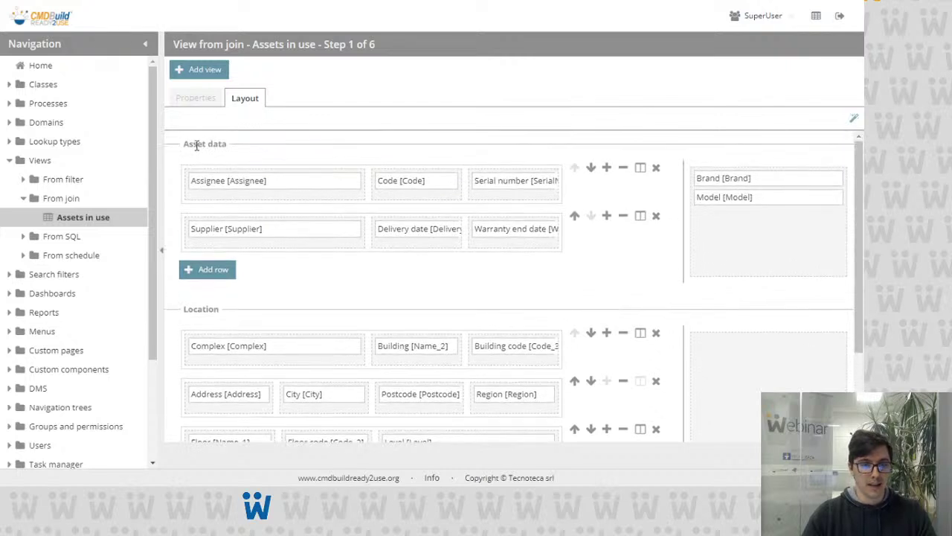
pyautogui.scroll(-2, 196, 146)
pyautogui.scroll(2, 207, 194)
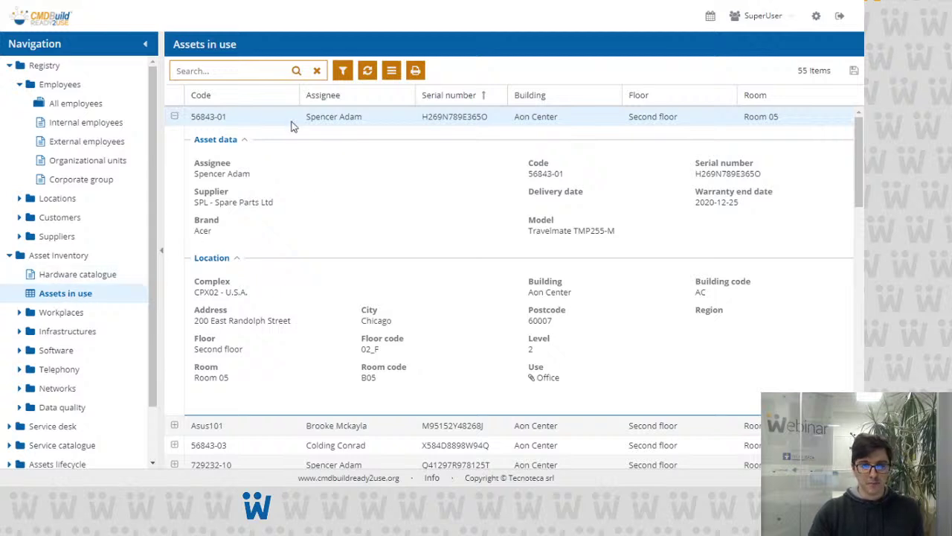
# In the Assets in use data view, reopen the first asset's details and examine its complex, building, address, floor level and room use.
pyautogui.click(174, 117)
pyautogui.click(174, 117)
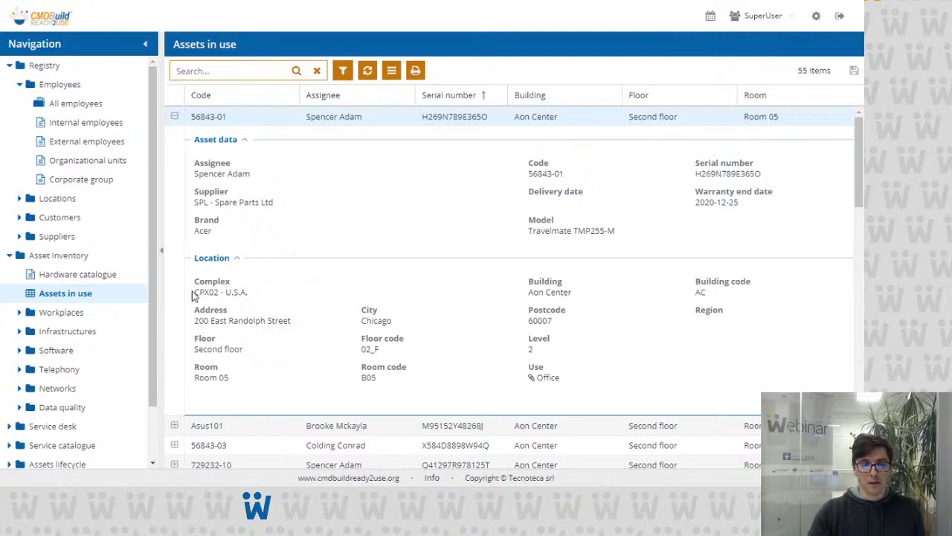
pyautogui.moveTo(195, 292); pyautogui.dragTo(248, 292)
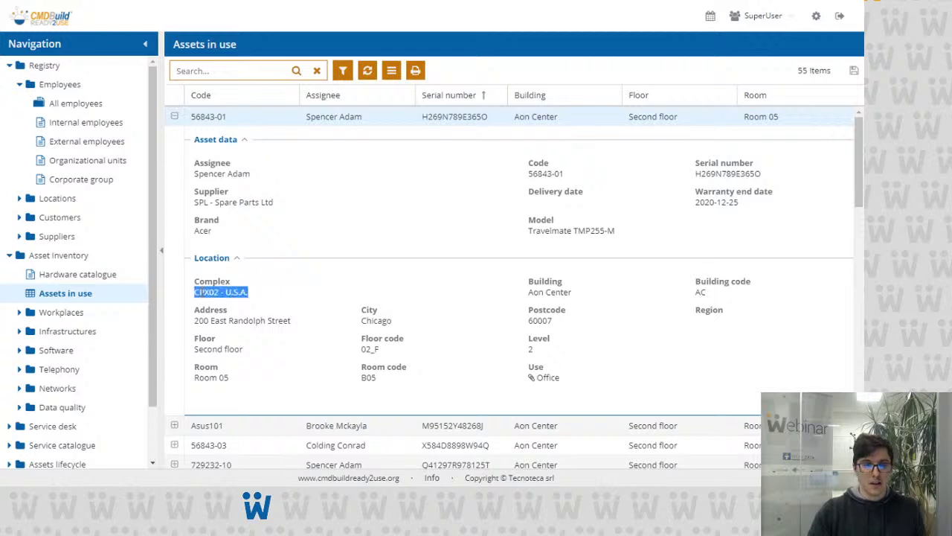
pyautogui.doubleClick(560, 292)
pyautogui.doubleClick(201, 321)
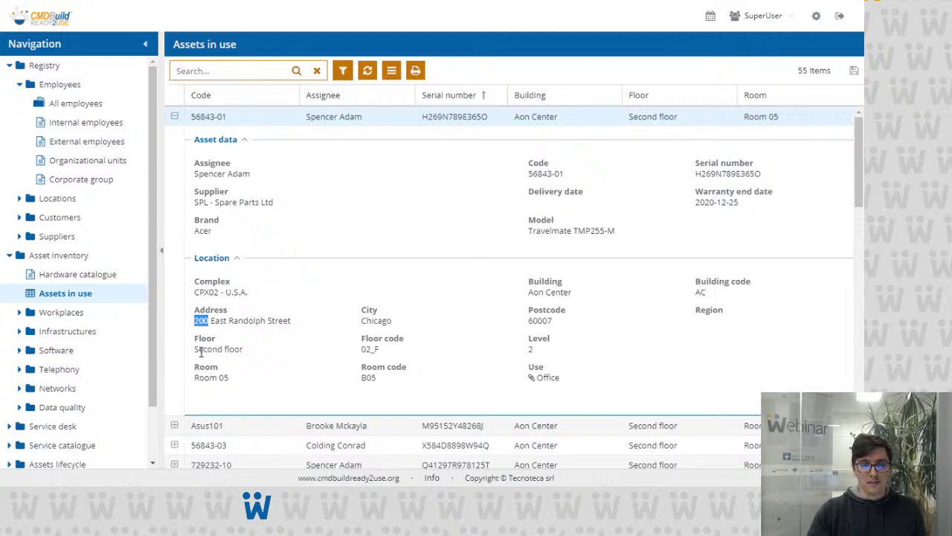
pyautogui.doubleClick(530, 349)
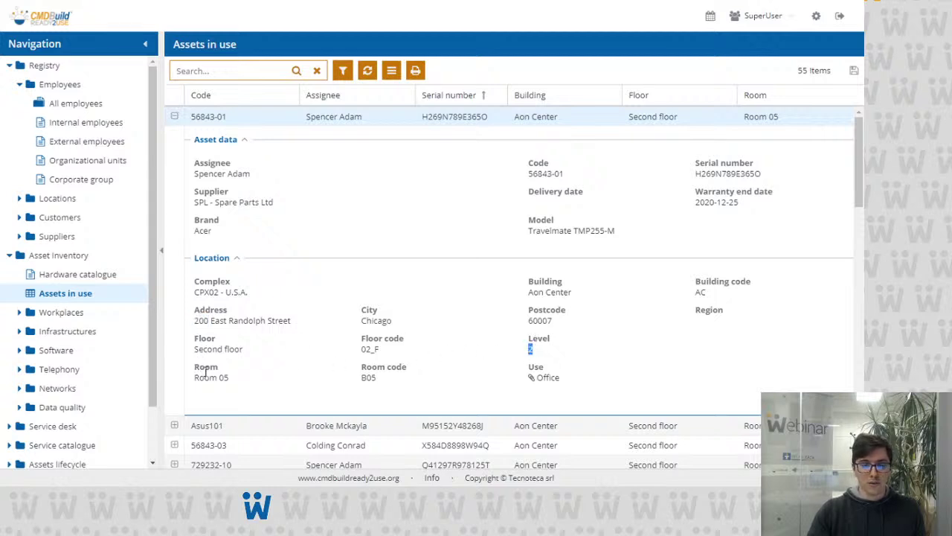
pyautogui.click(378, 379)
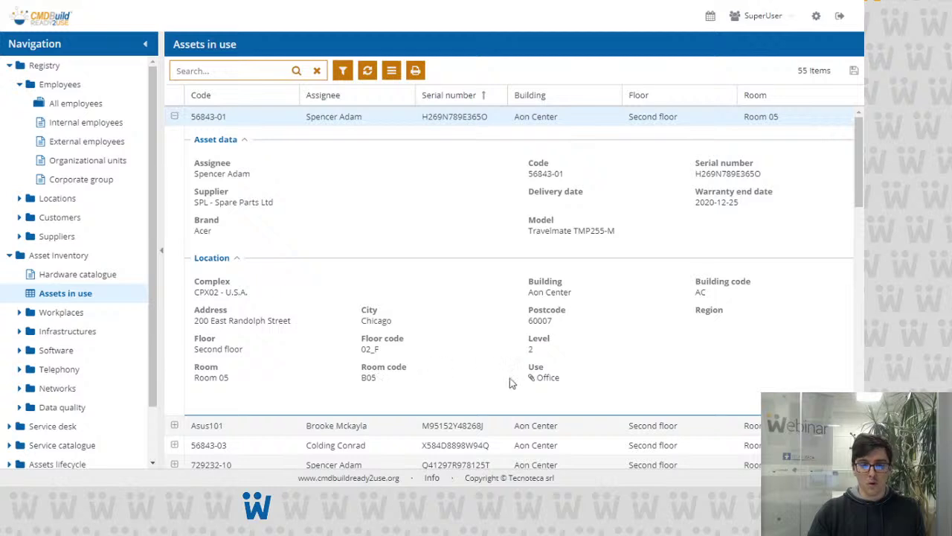
pyautogui.doubleClick(551, 379)
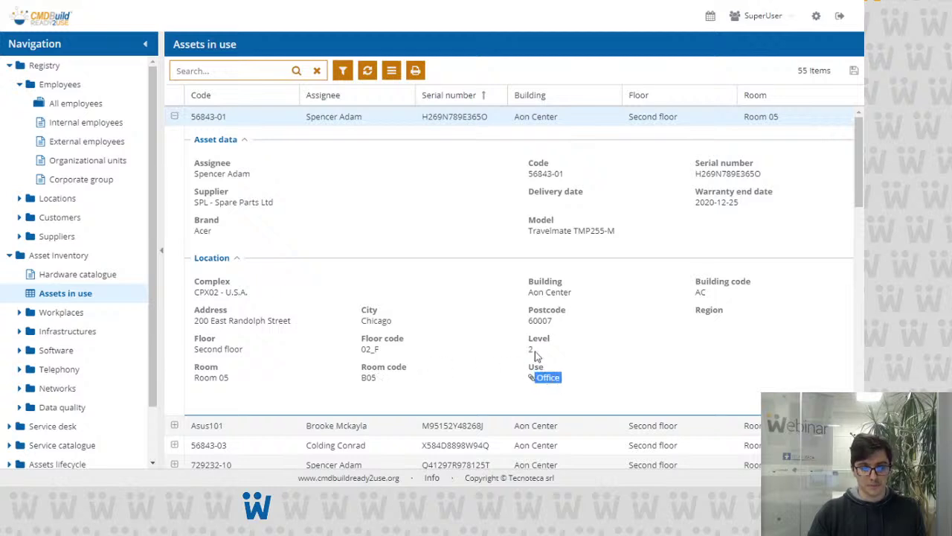
# Search the assets in use by the assignee's name and expand the details of the first matching asset.
pyautogui.click(246, 68)
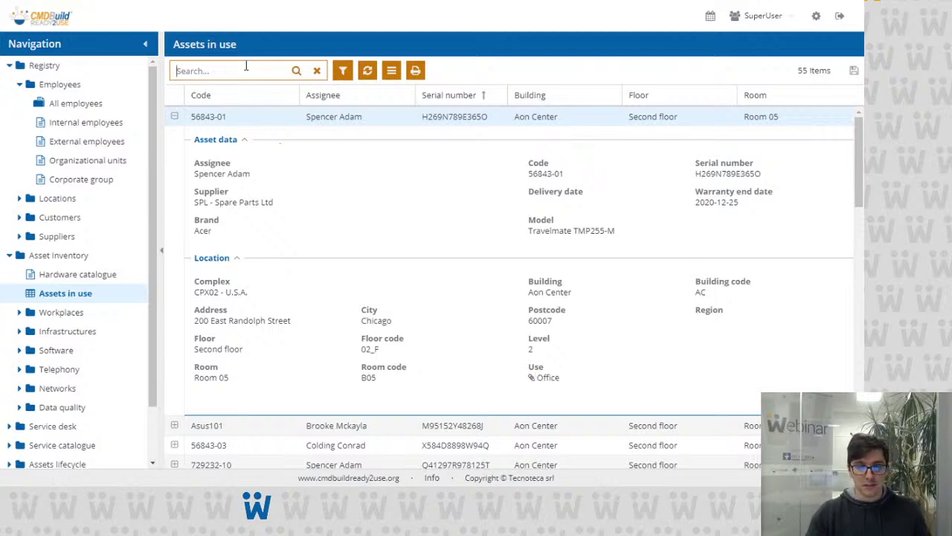
pyautogui.write('adam')
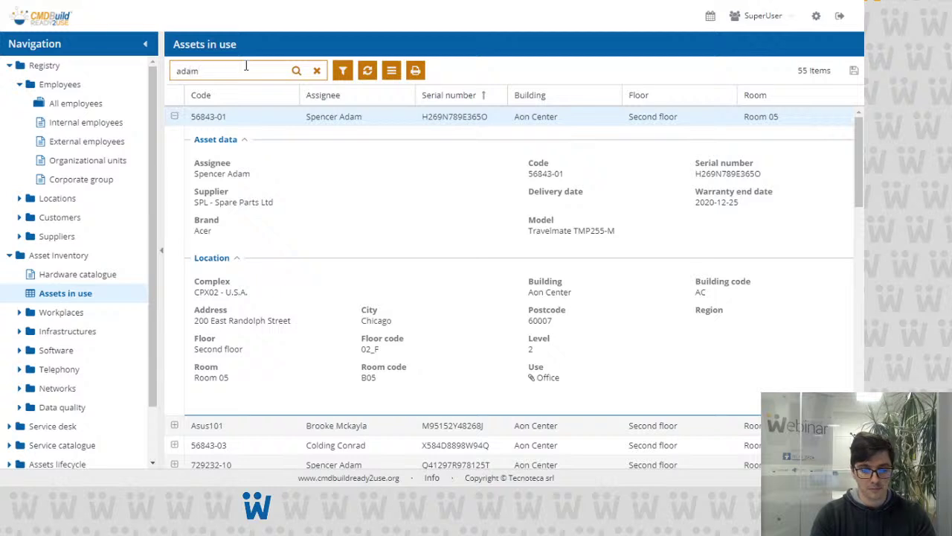
pyautogui.press('Return')
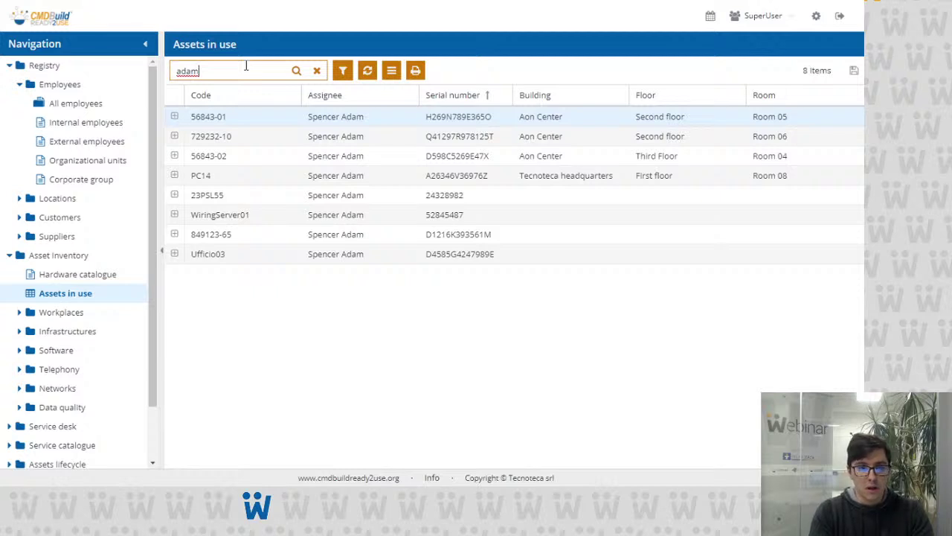
pyautogui.click(174, 117)
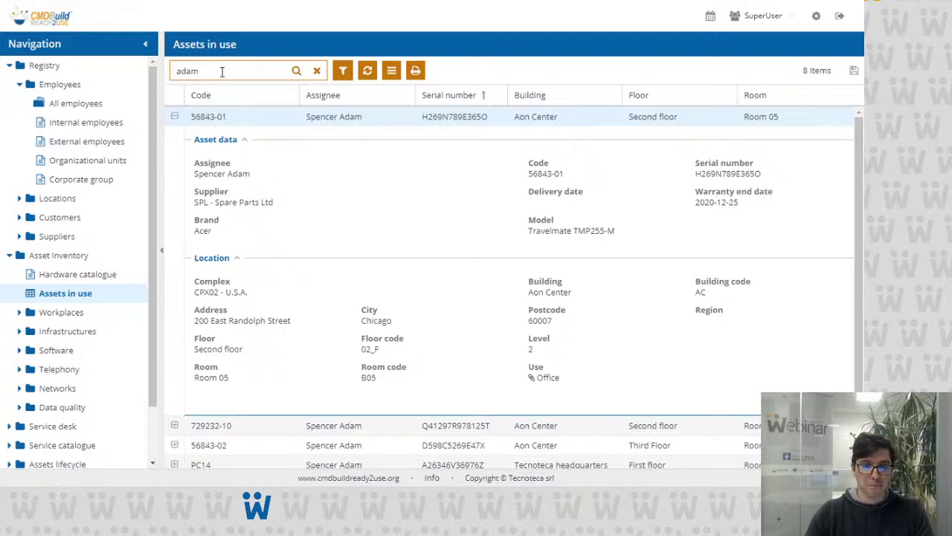
# Clear the asset search and try a new filter on the Building attribute with the Equals operator, discarding it without applying.
pyautogui.click(317, 70)
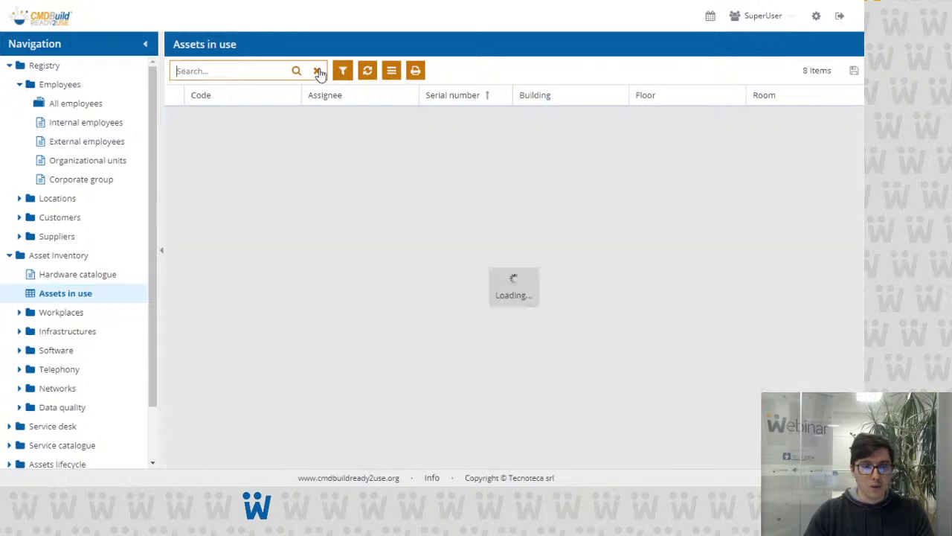
pyautogui.click(342, 70)
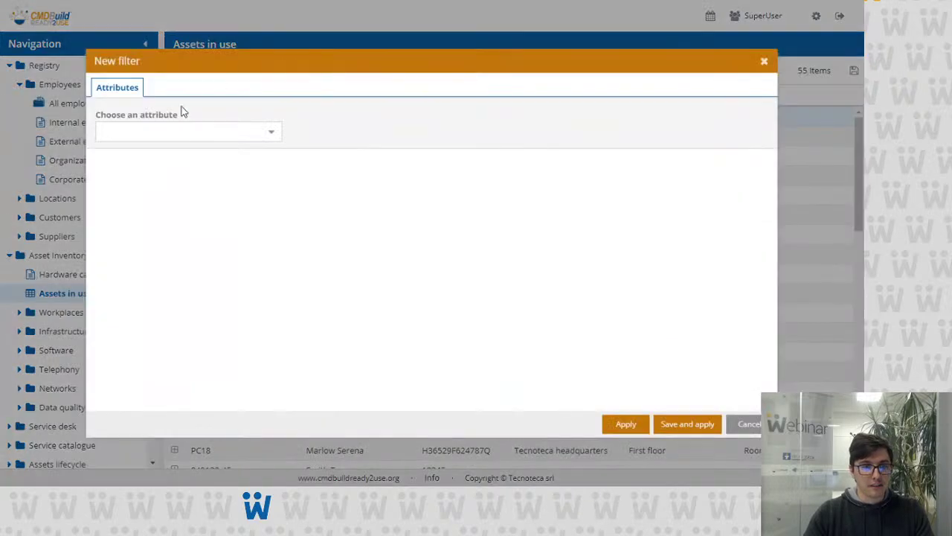
pyautogui.click(270, 132)
pyautogui.scroll(-6, 204, 190)
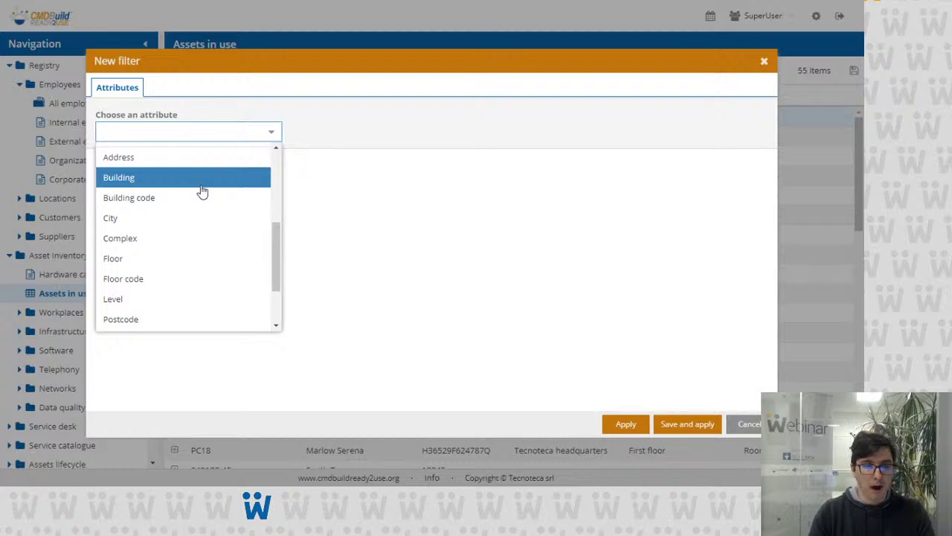
pyautogui.scroll(3, 203, 189)
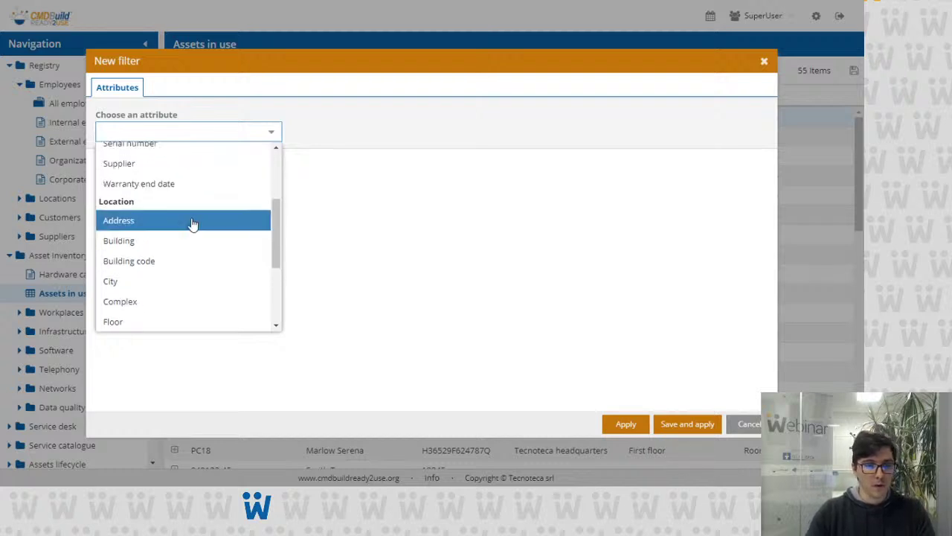
pyautogui.click(186, 241)
pyautogui.click(275, 204)
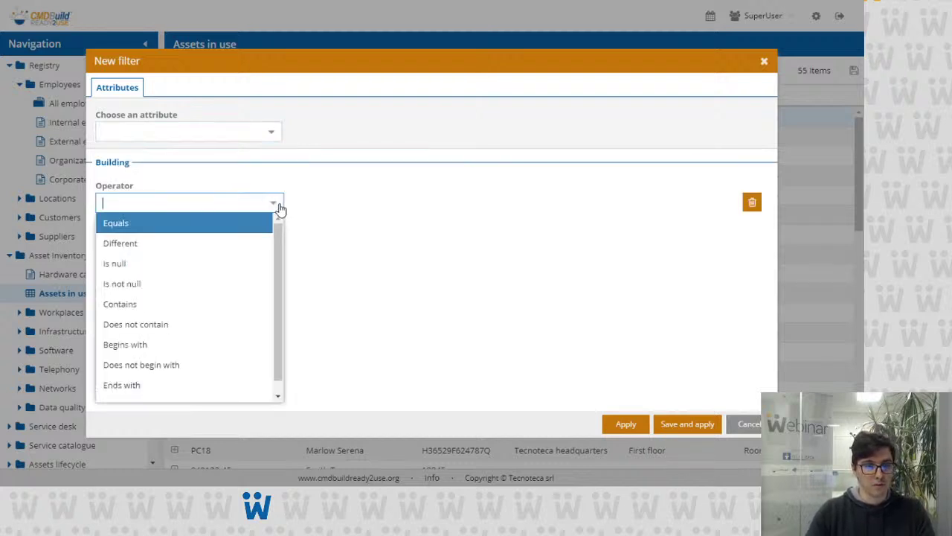
pyautogui.click(238, 227)
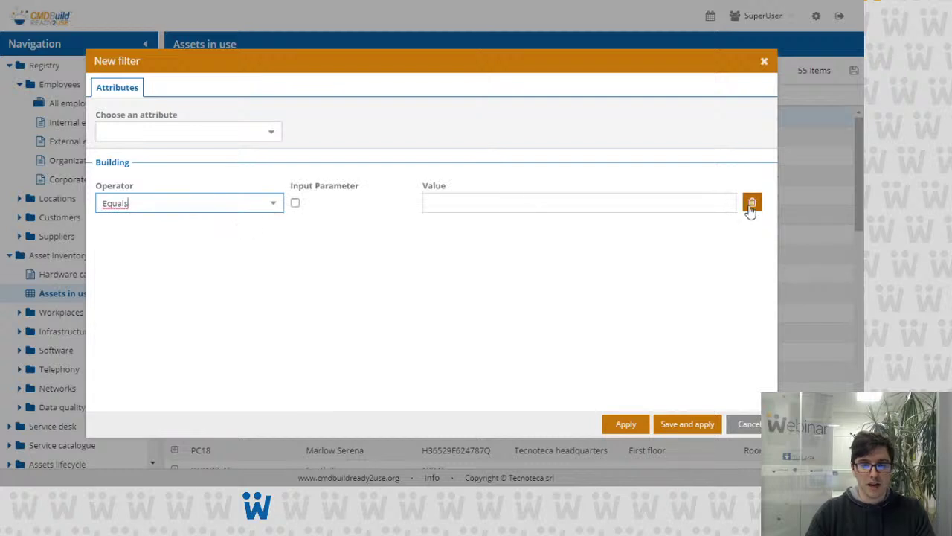
pyautogui.click(748, 424)
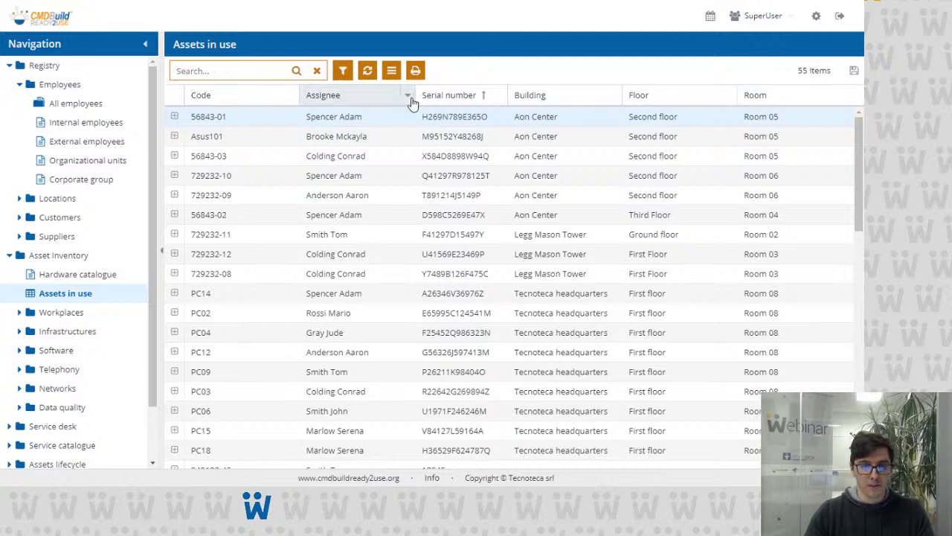
# Examine which columns can be shown or hidden in the Assets in use grid.
pyautogui.click(407, 96)
pyautogui.moveTo(449, 162)
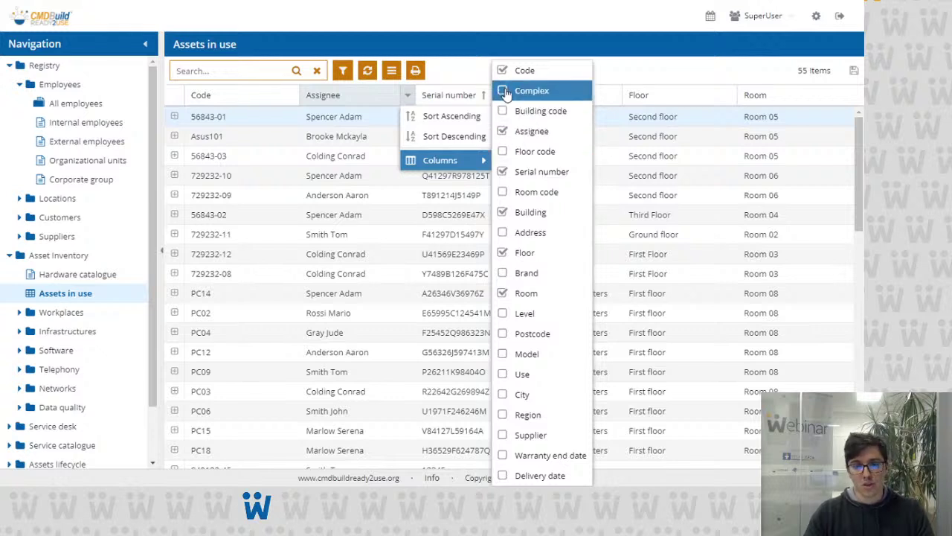
pyautogui.click(669, 74)
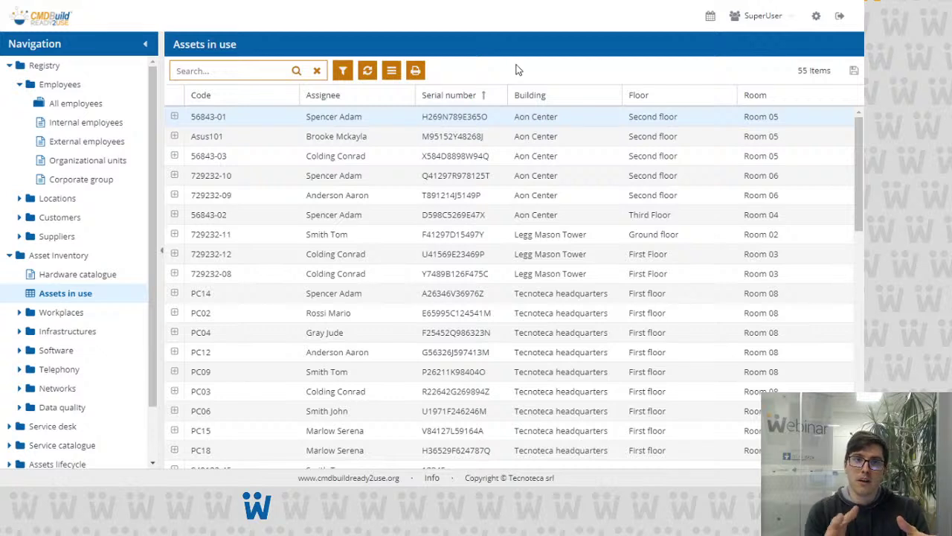
# Open the Organizational units cards and start creating a new view from that class.
pyautogui.click(51, 165)
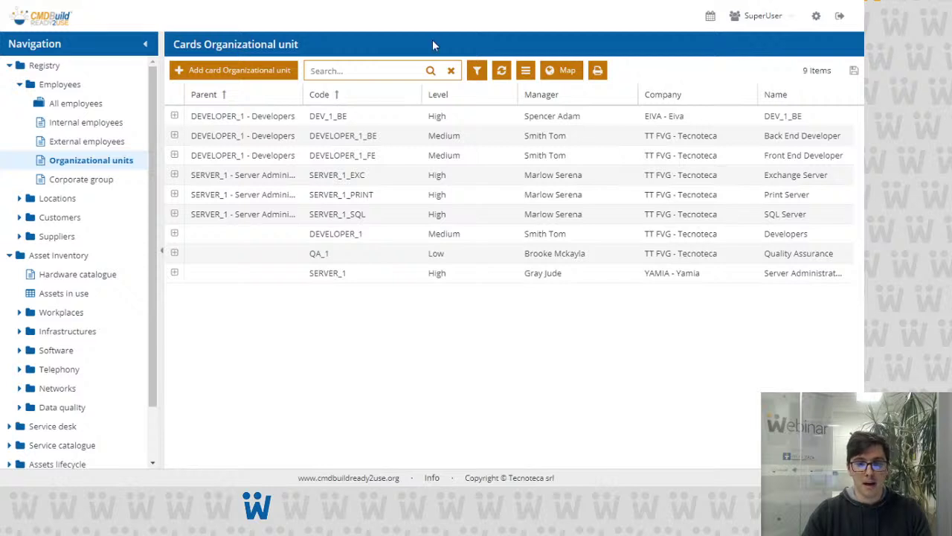
pyautogui.click(527, 71)
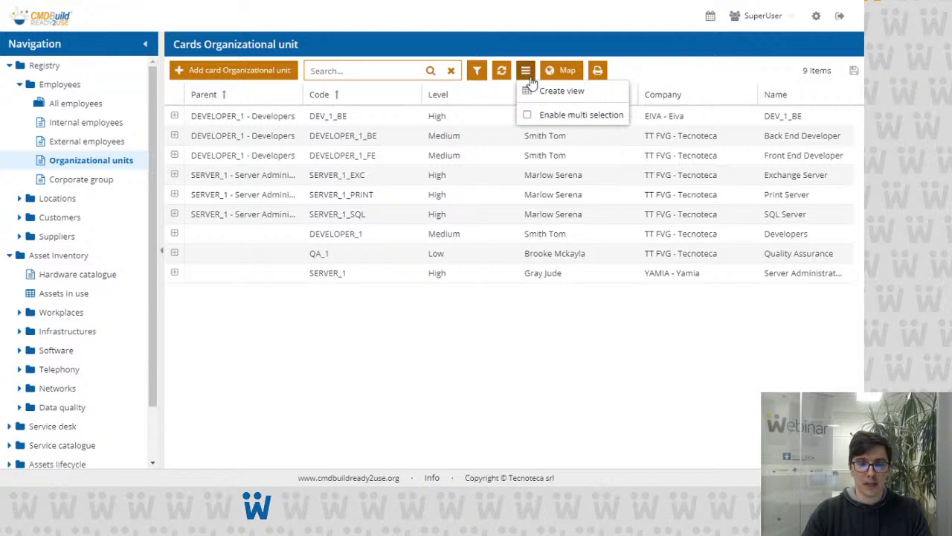
pyautogui.click(609, 90)
# Name the new view OUManager with the description "OU Manager" and advance to the domain selection.
pyautogui.click(292, 126)
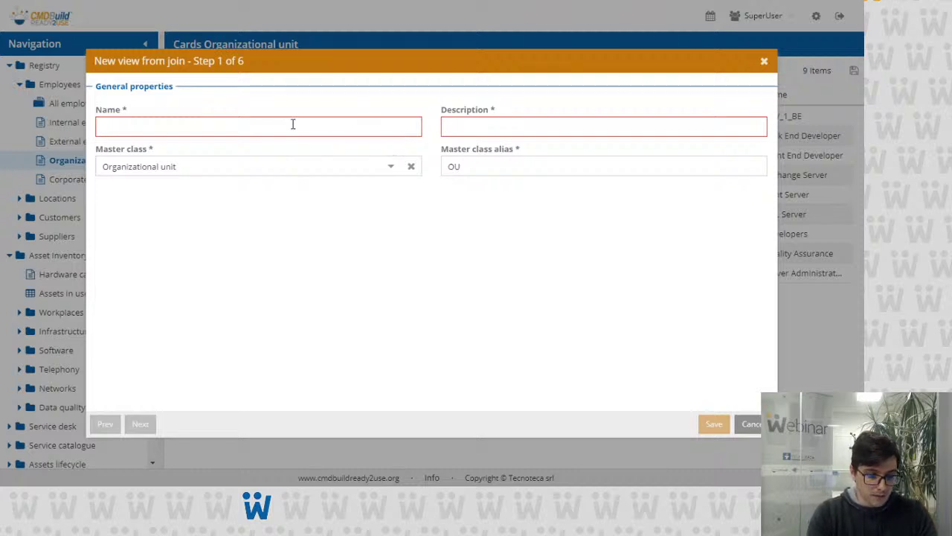
pyautogui.write('O')
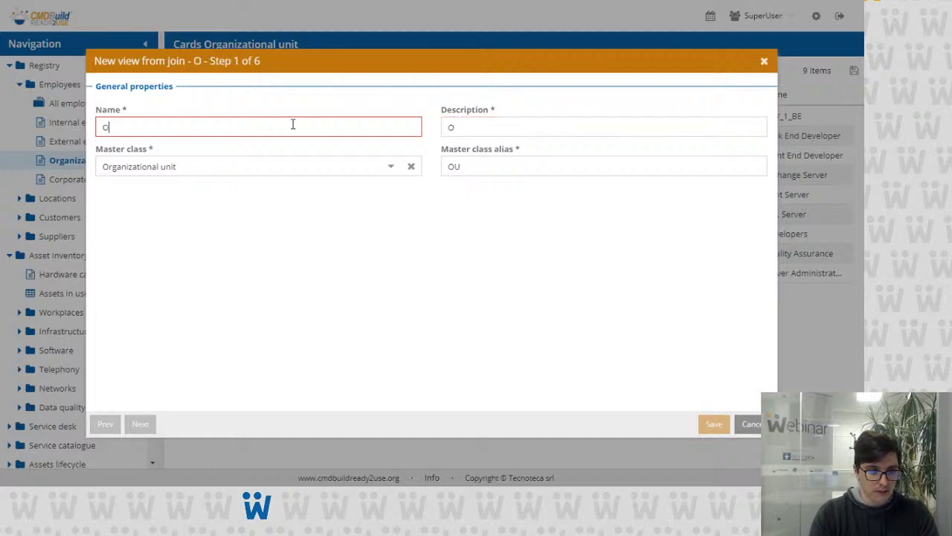
pyautogui.write('UManager')
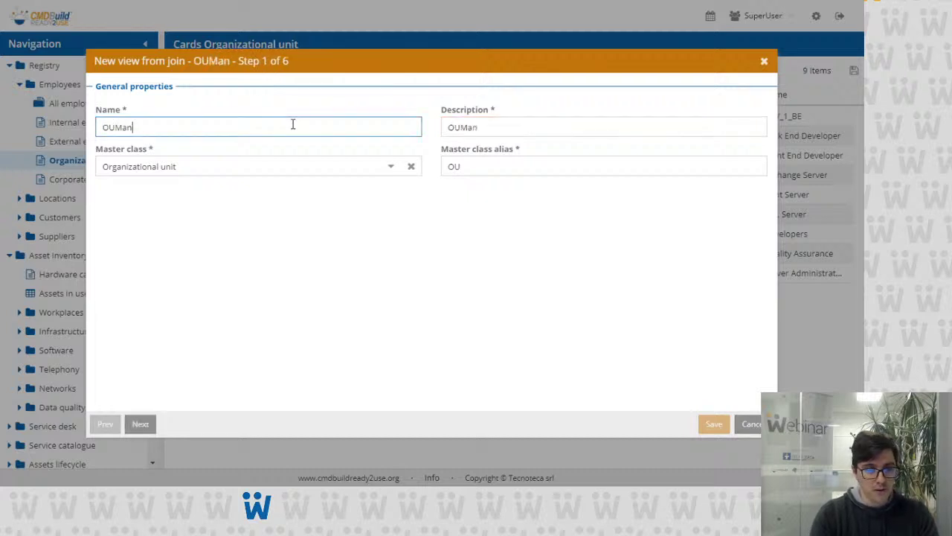
pyautogui.click(461, 127)
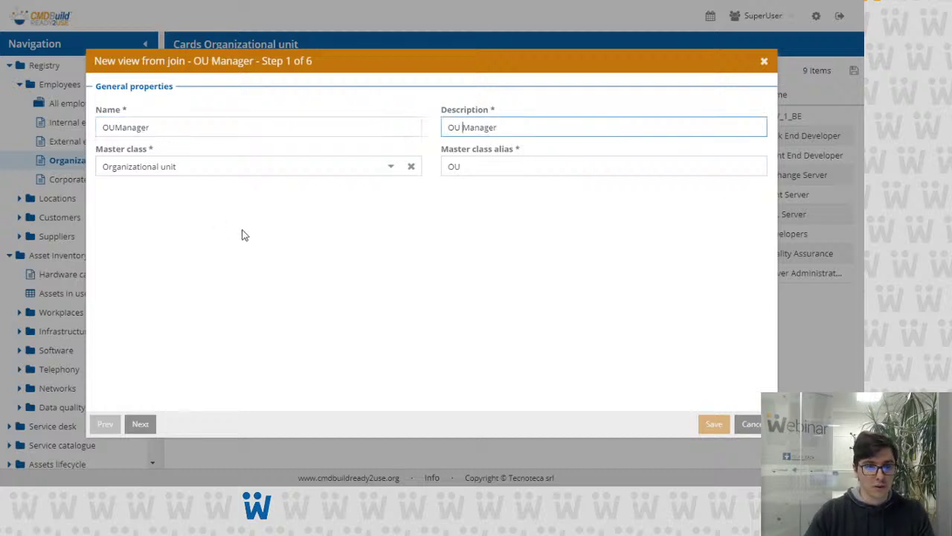
pyautogui.click(144, 423)
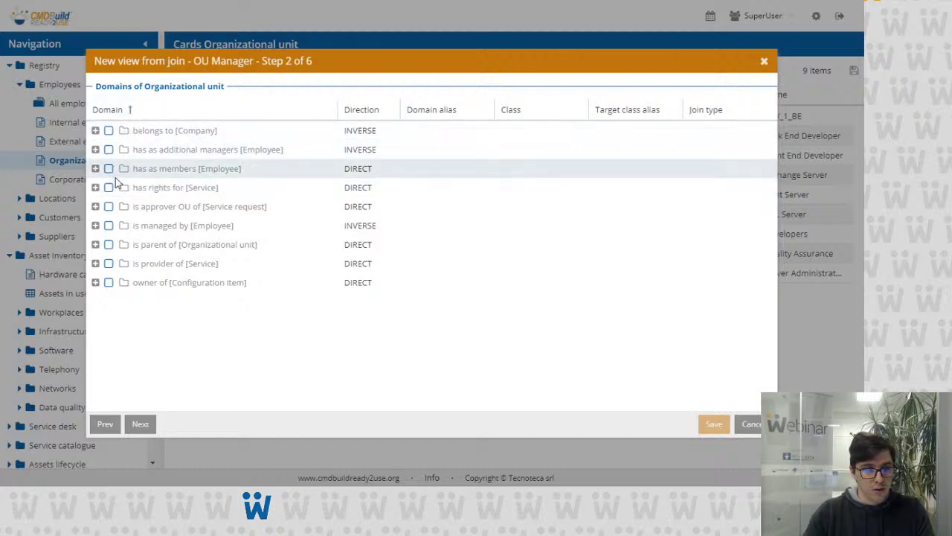
# Include the "is managed by [Employee]" domain in the view and skip the fieldsets without creating a group.
pyautogui.click(109, 226)
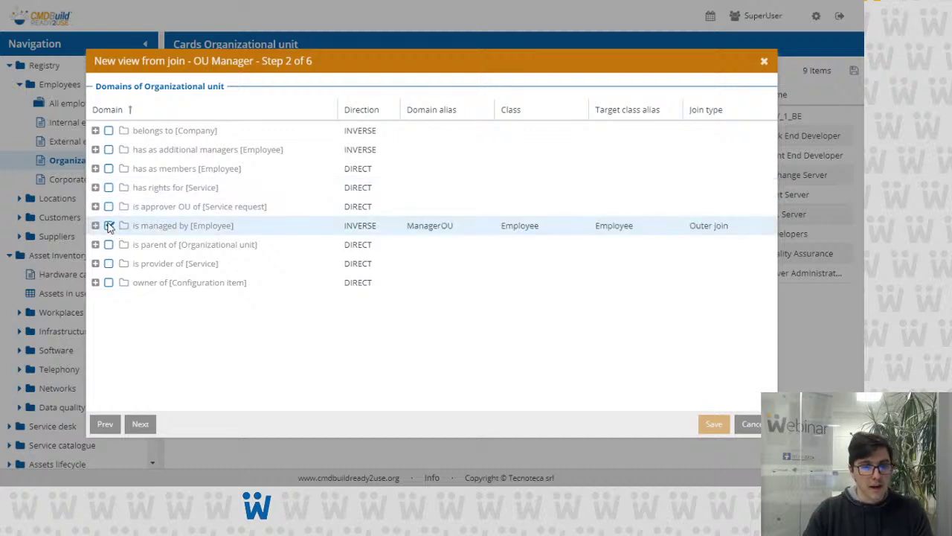
pyautogui.click(142, 424)
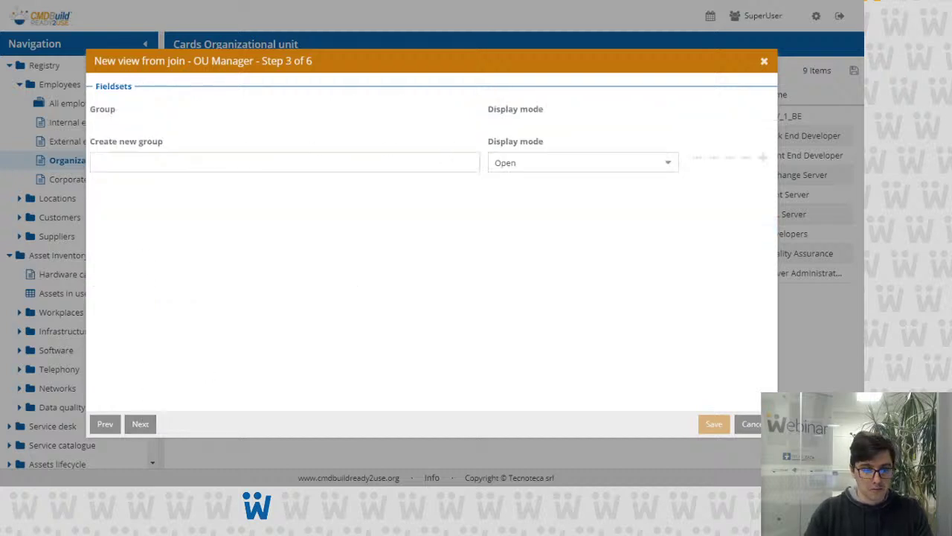
pyautogui.click(140, 425)
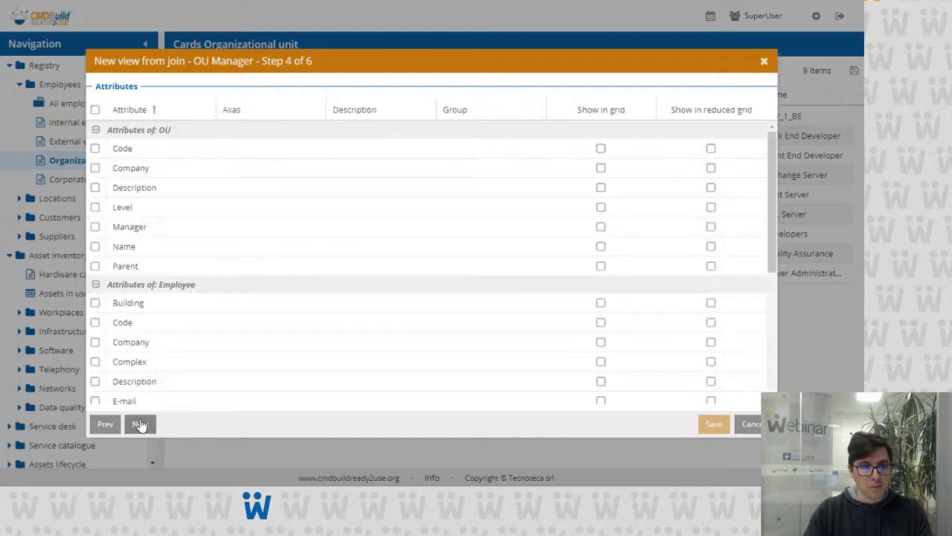
# Include the organizational unit attributes Code, Description, Level, Name and Parent in the view.
pyautogui.click(95, 149)
pyautogui.click(95, 188)
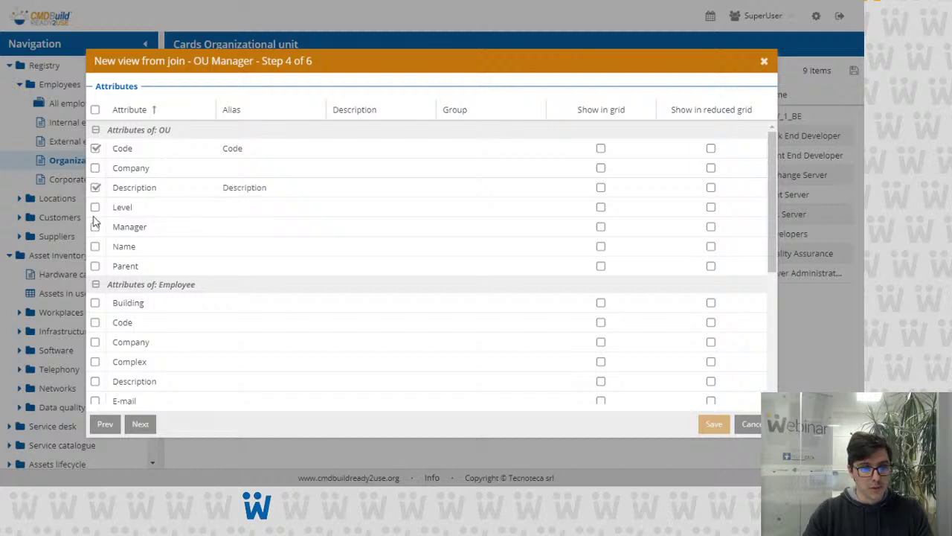
pyautogui.click(95, 207)
pyautogui.click(95, 246)
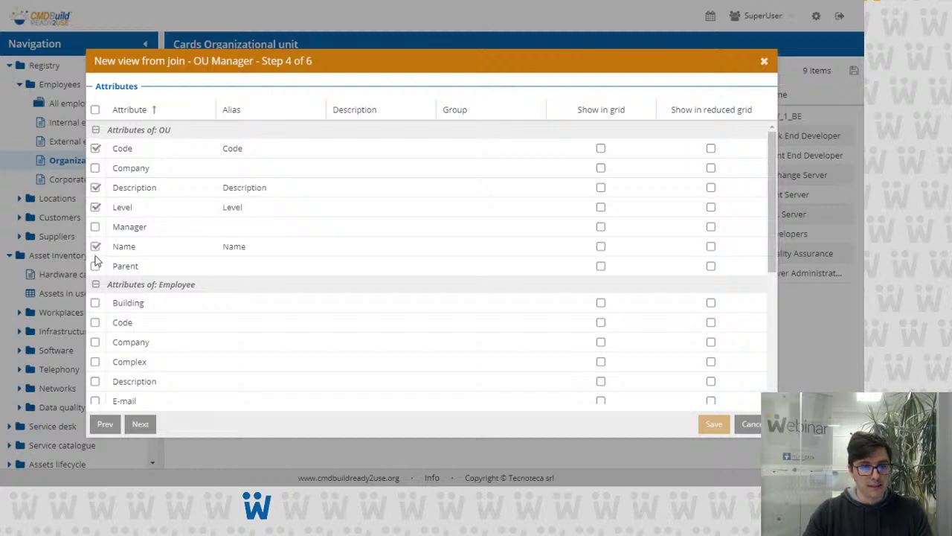
pyautogui.click(96, 267)
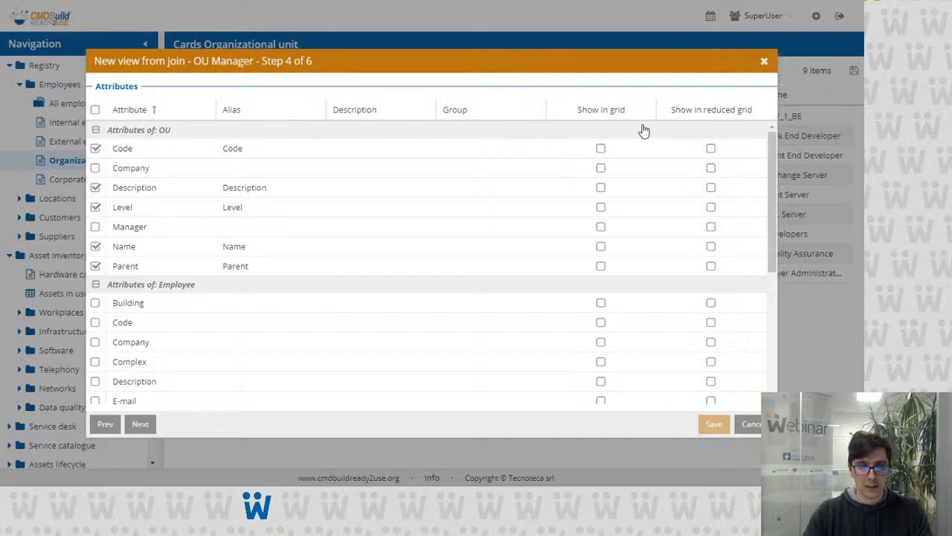
# Show the organizational unit's Code, Description and Level in both the grid and the reduced grid.
pyautogui.click(602, 189)
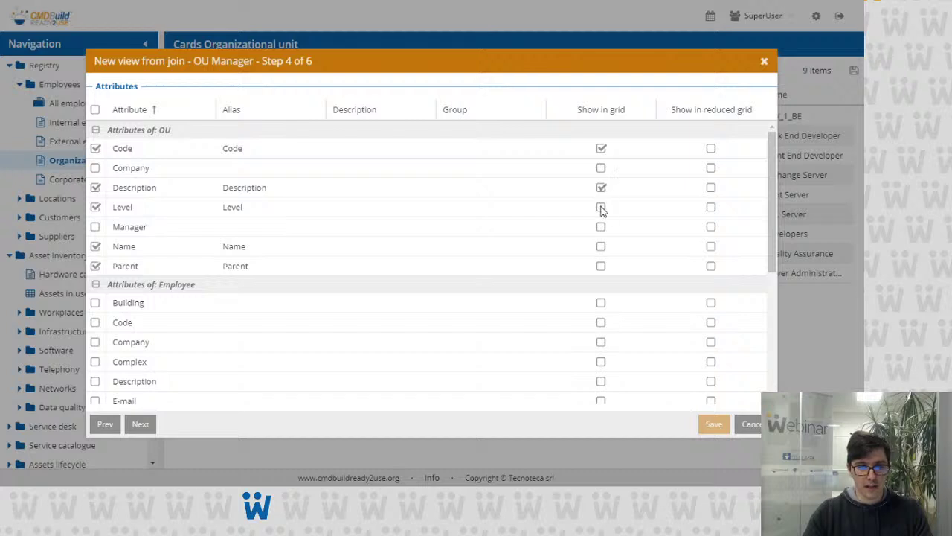
pyautogui.click(600, 209)
pyautogui.click(711, 149)
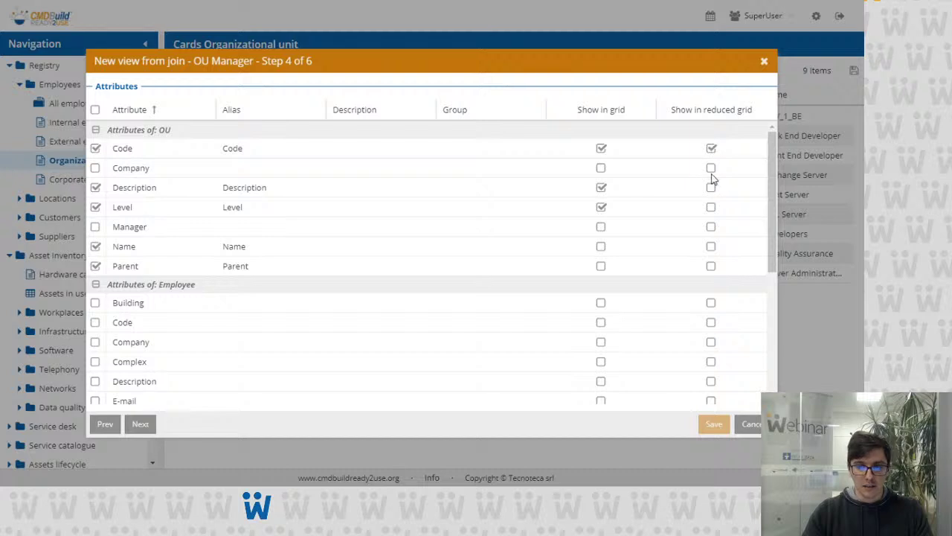
pyautogui.click(712, 188)
pyautogui.click(712, 208)
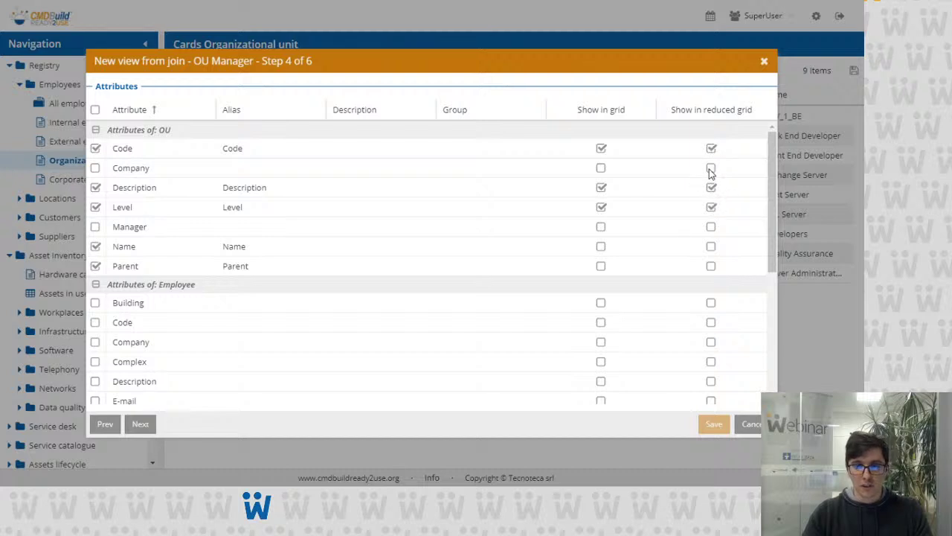
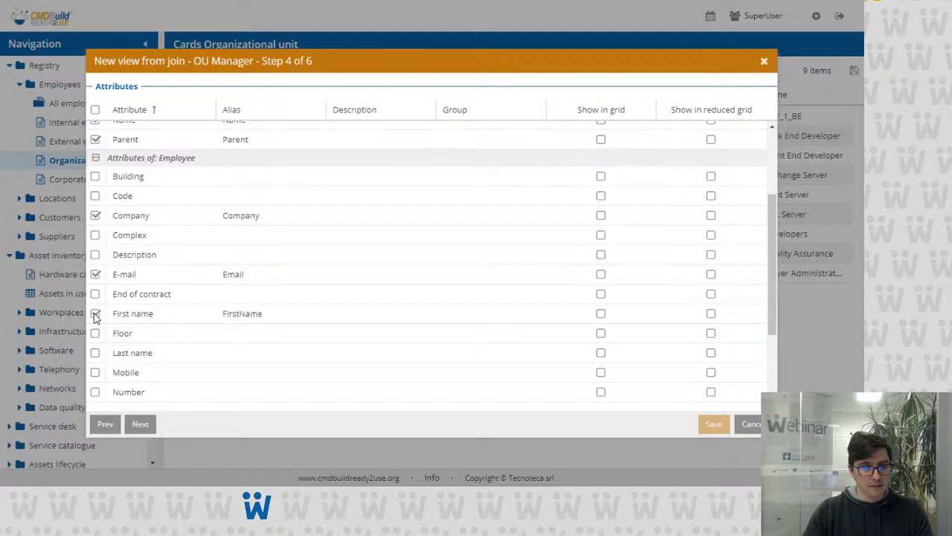
# Include the Employee attributes Last name, Mobile, Number and State in the view.
pyautogui.scroll(-3, 95, 313)
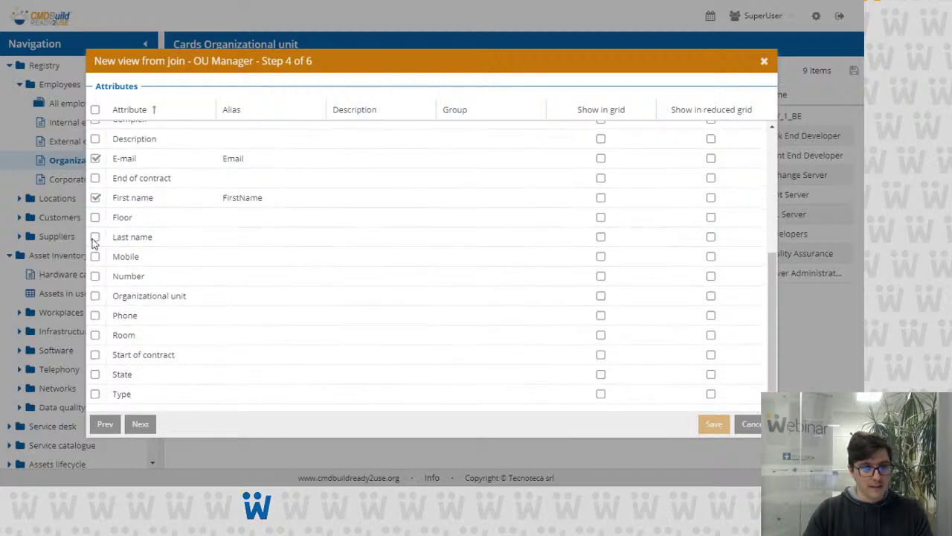
pyautogui.click(95, 236)
pyautogui.click(95, 255)
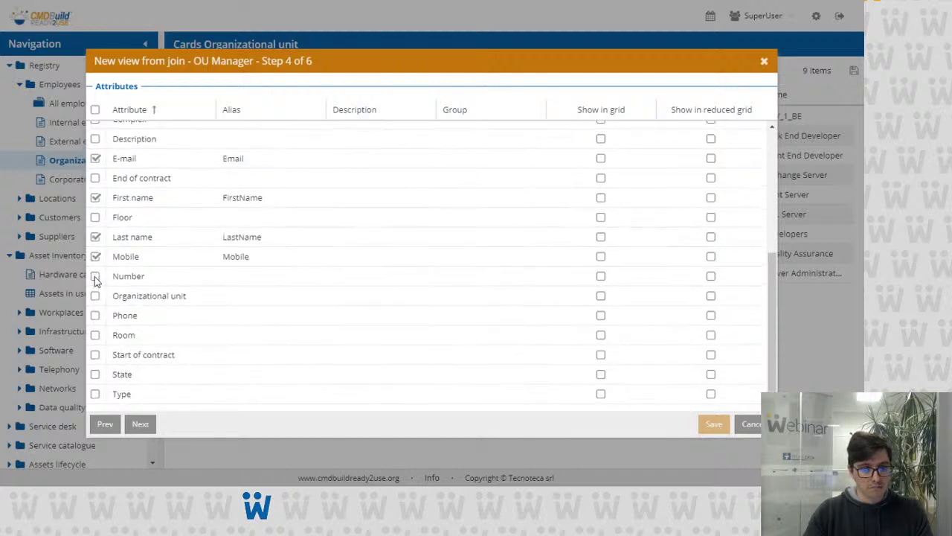
pyautogui.click(94, 276)
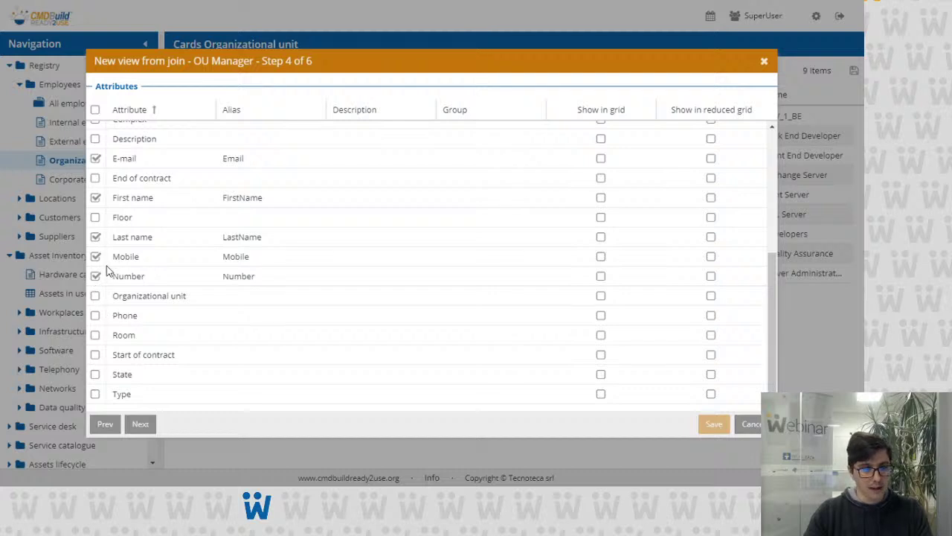
pyautogui.click(96, 375)
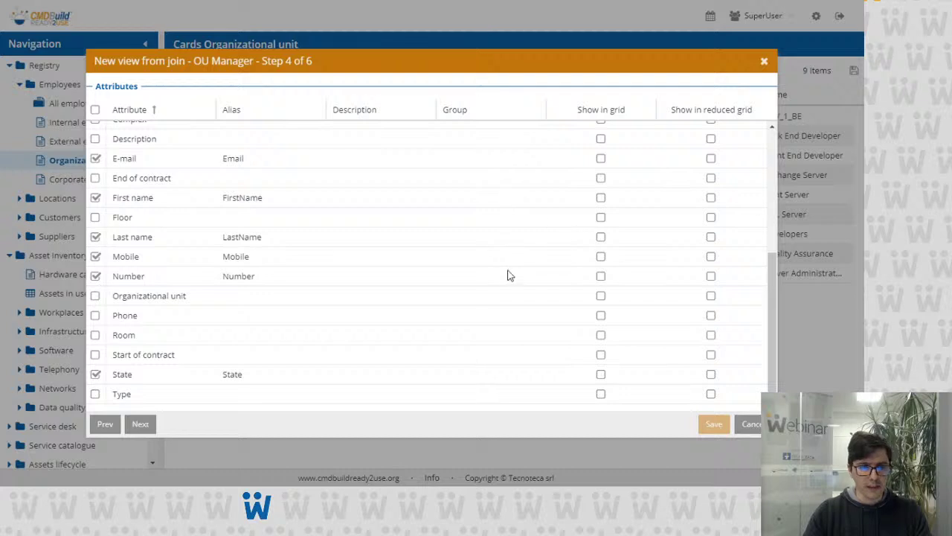
# Show the Employee attributes First name and Last name in the grid.
pyautogui.click(601, 198)
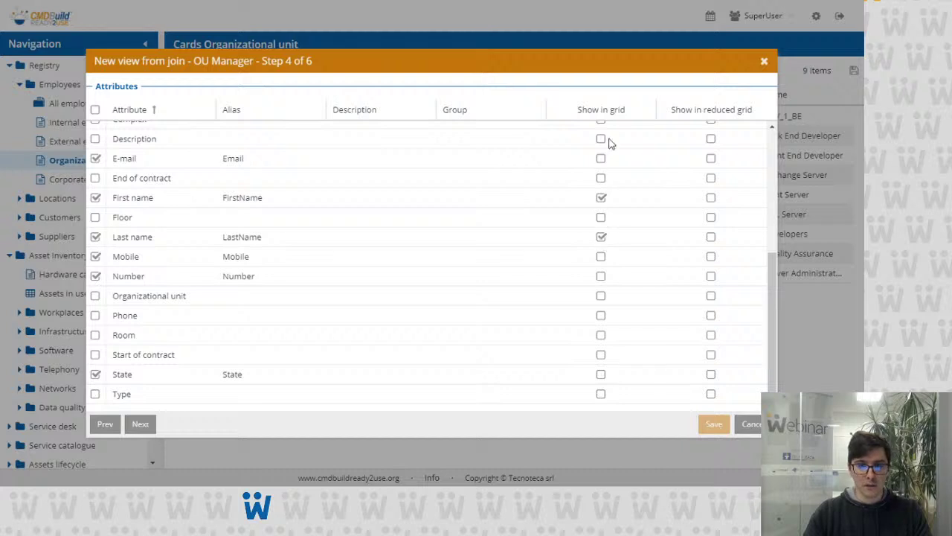
pyautogui.scroll(3, 523, 212)
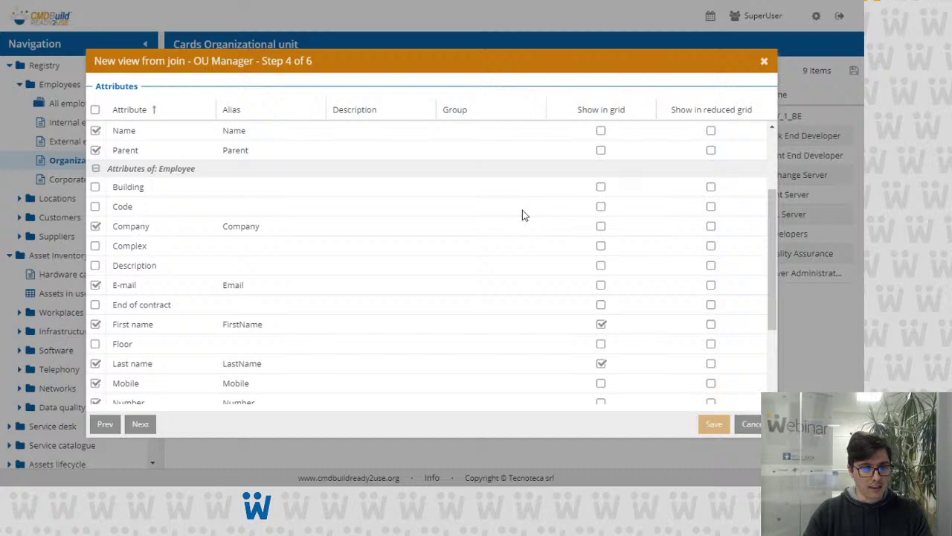
pyautogui.scroll(-3, 524, 215)
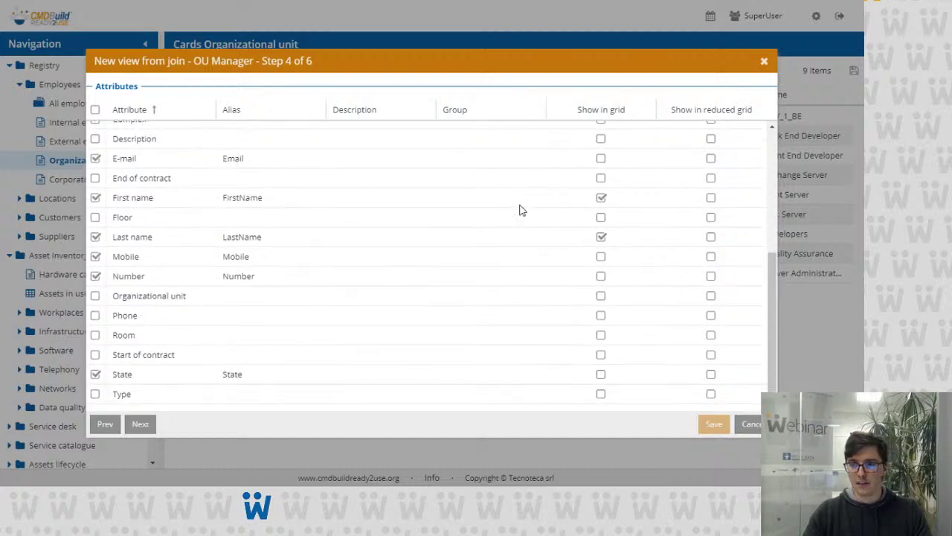
# Proceed to the view's filters and add a filter on the Employee attribute State.
pyautogui.click(141, 424)
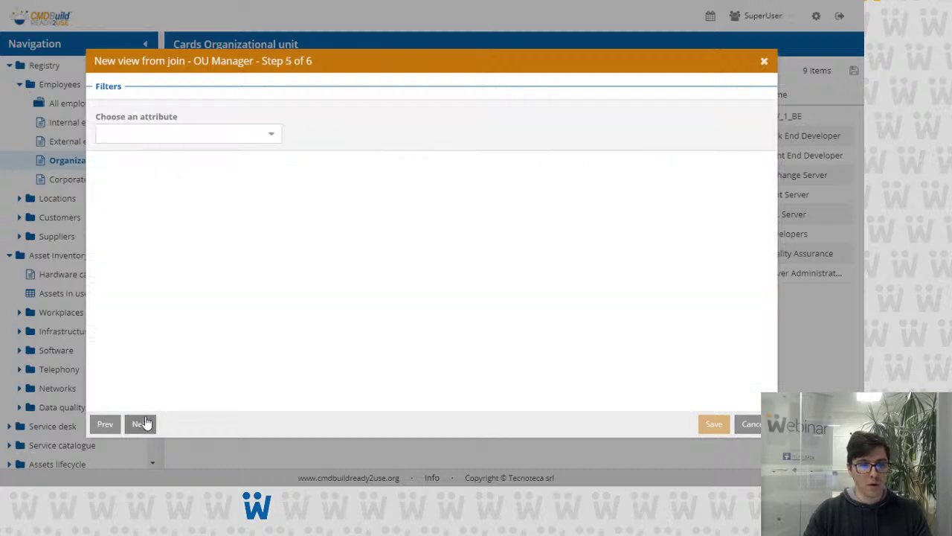
pyautogui.click(271, 136)
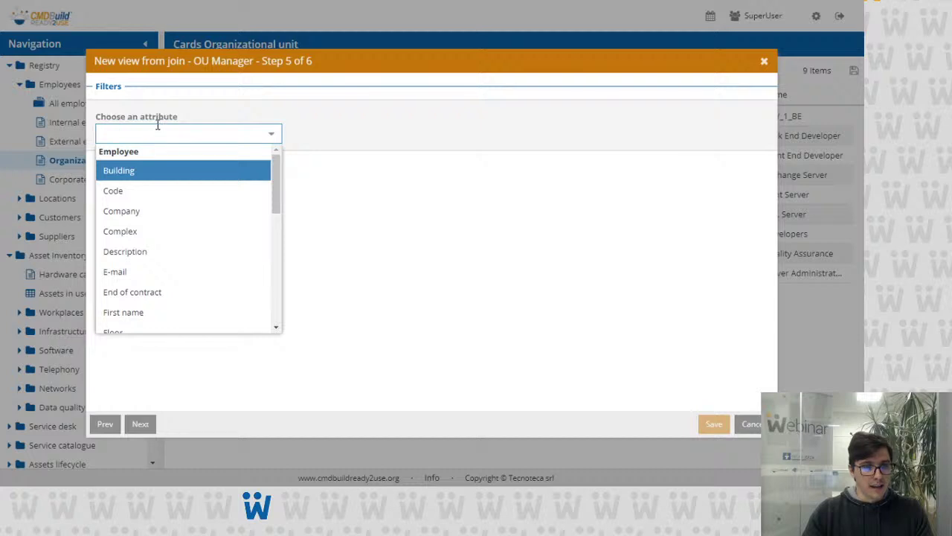
pyautogui.scroll(-2, 162, 168)
pyautogui.scroll(1, 162, 168)
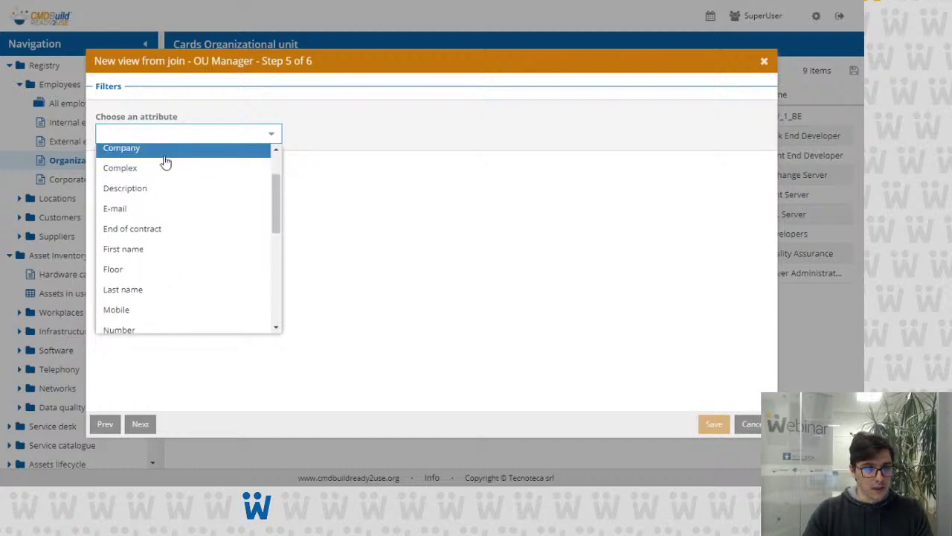
pyautogui.scroll(2, 165, 163)
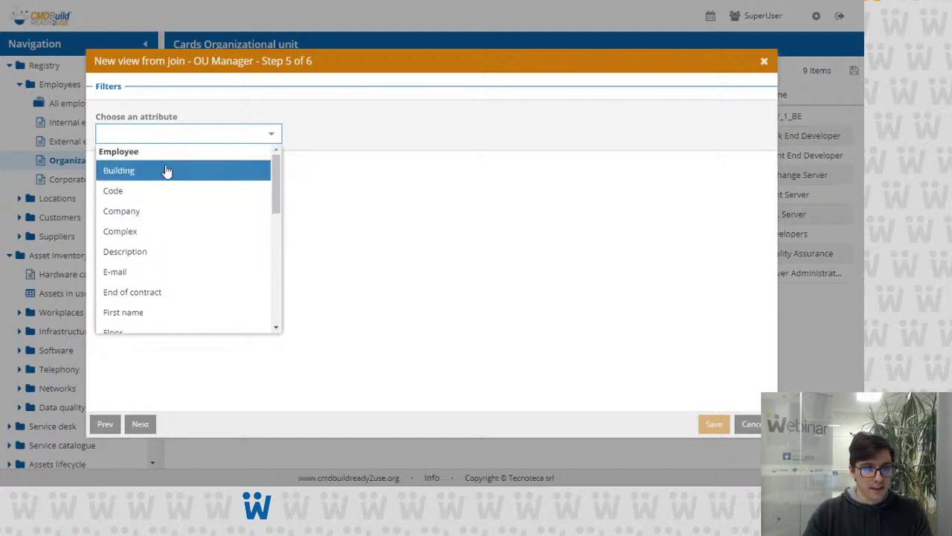
pyautogui.scroll(-3, 171, 173)
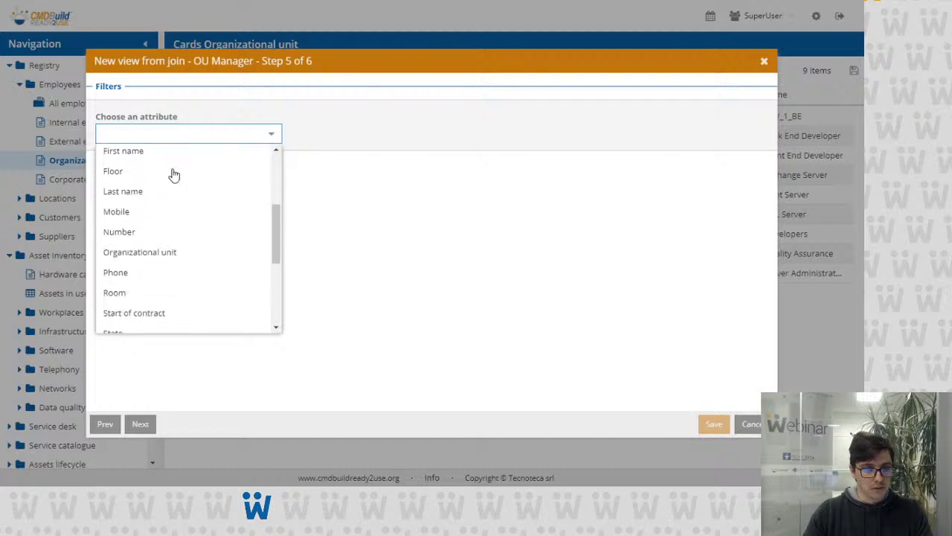
pyautogui.scroll(-4, 171, 176)
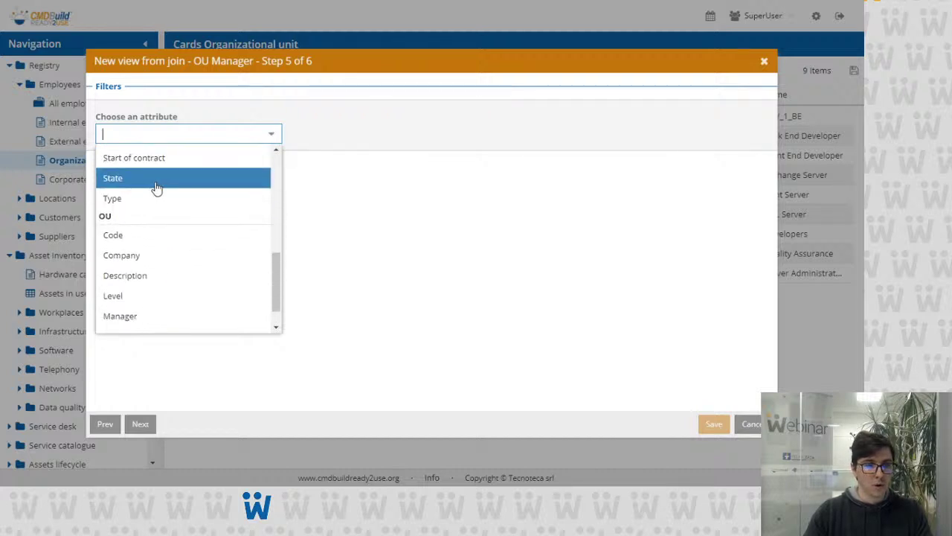
pyautogui.click(157, 186)
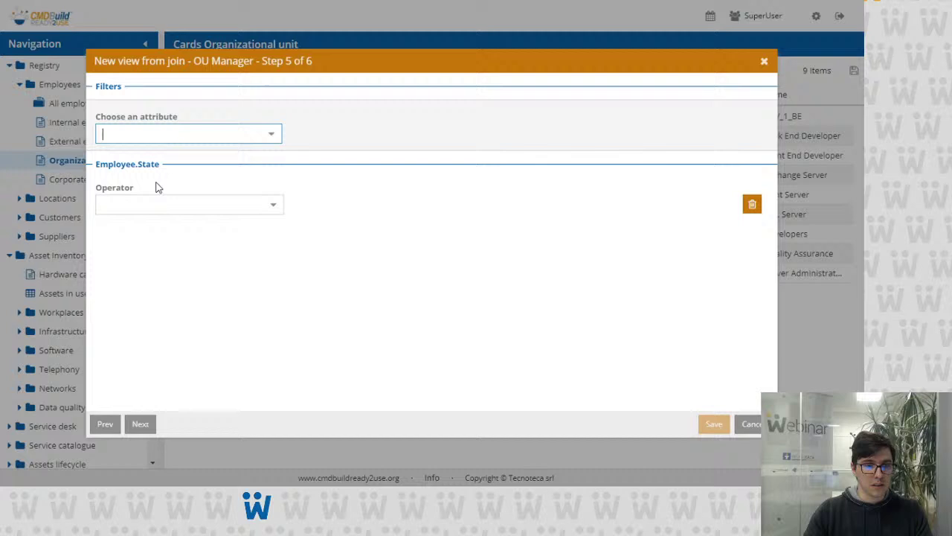
# Set the Employee State filter to the operator Equals with the value Active.
pyautogui.click(272, 205)
pyautogui.scroll(-1, 200, 266)
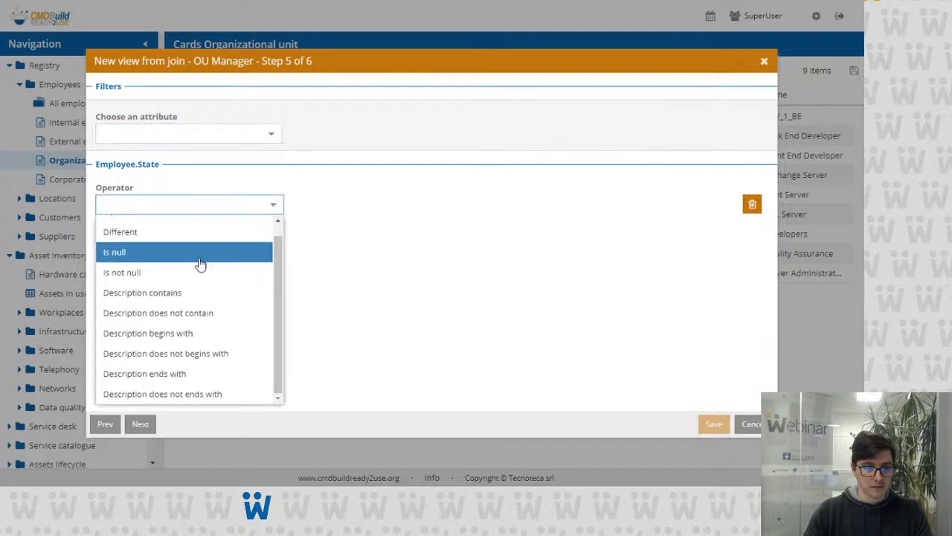
pyautogui.scroll(1, 186, 299)
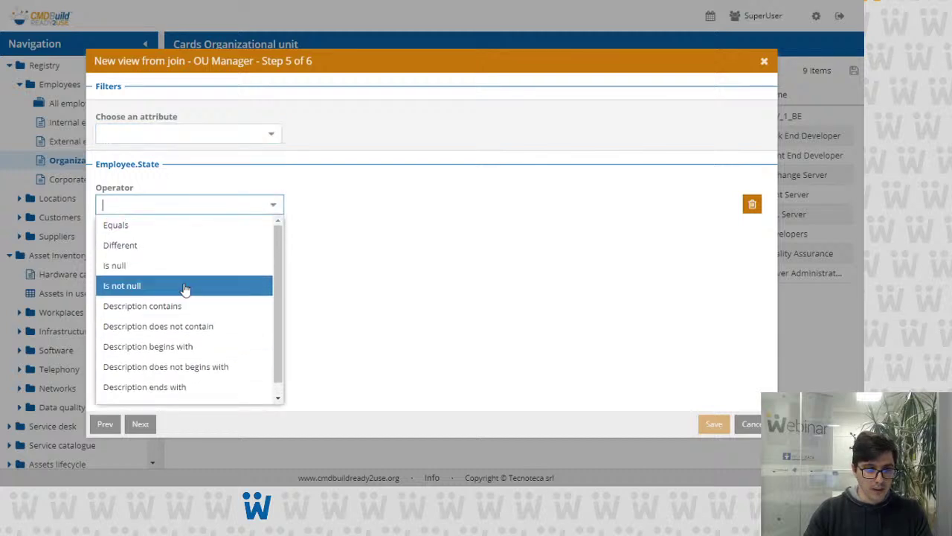
pyautogui.click(170, 230)
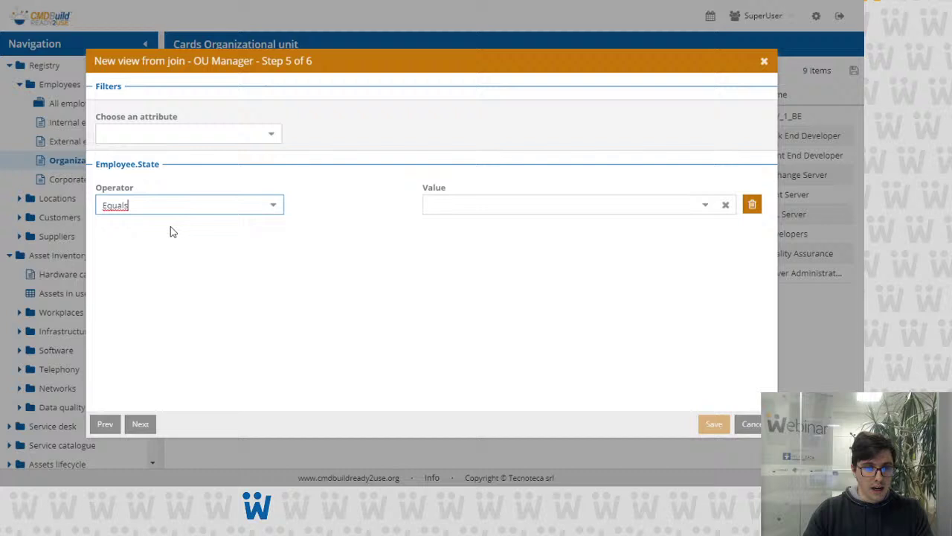
pyautogui.click(703, 208)
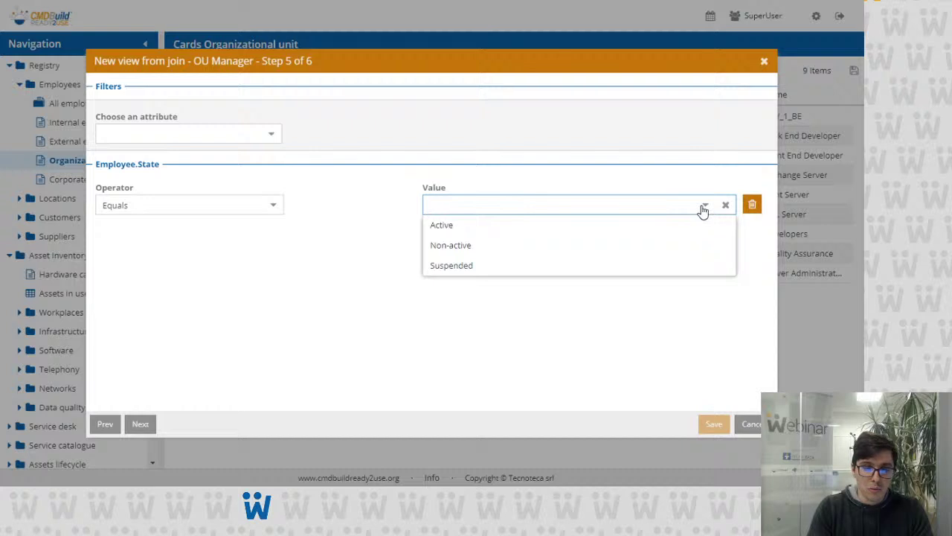
pyautogui.click(675, 221)
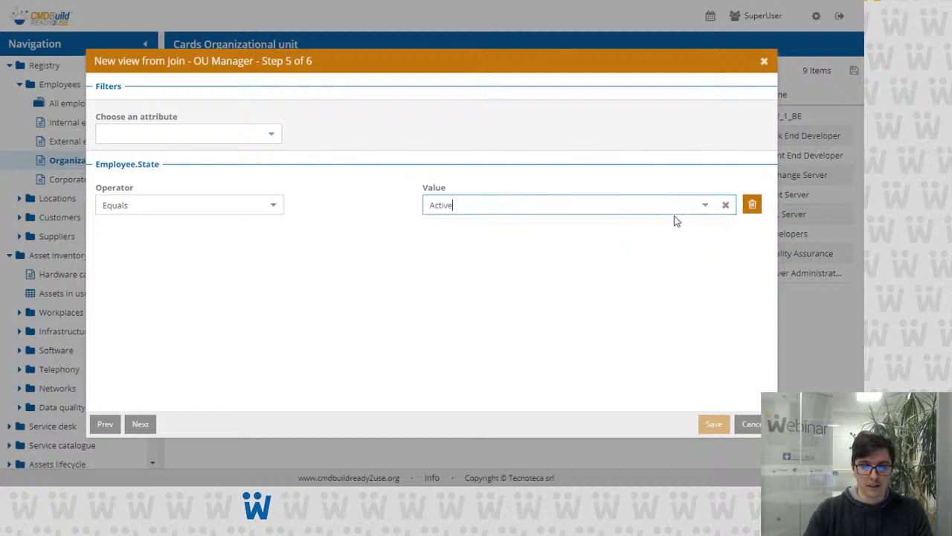
# Sort the view's data by the OU attribute Code in ascending order and save the view.
pyautogui.click(143, 423)
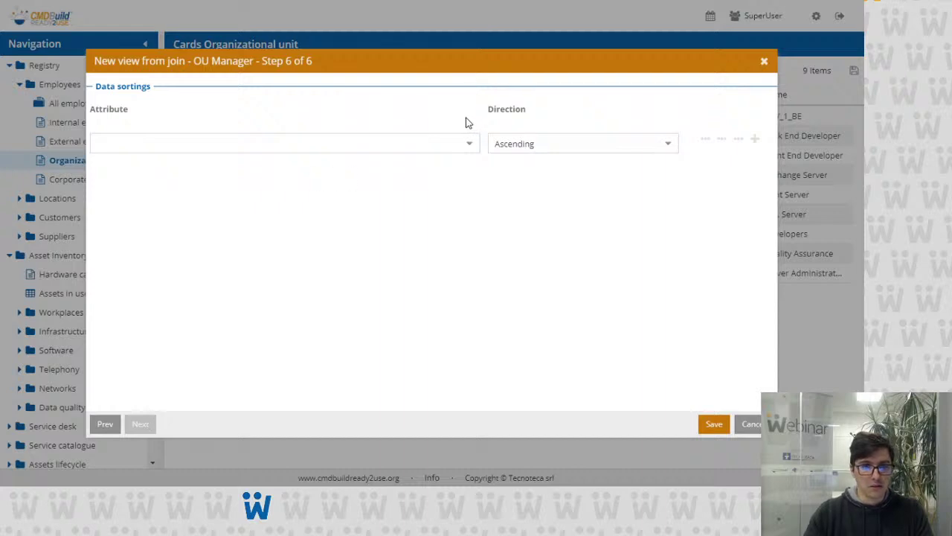
pyautogui.click(471, 145)
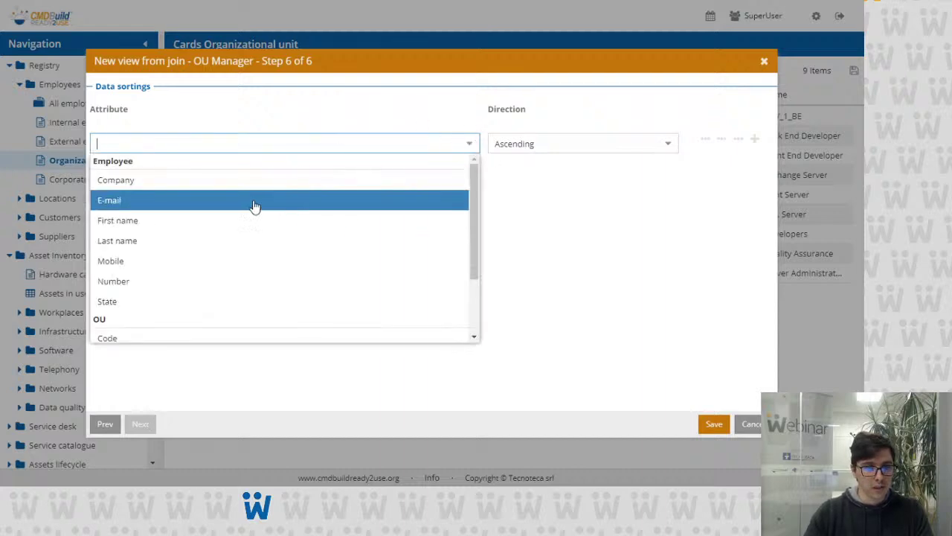
pyautogui.scroll(-2, 251, 204)
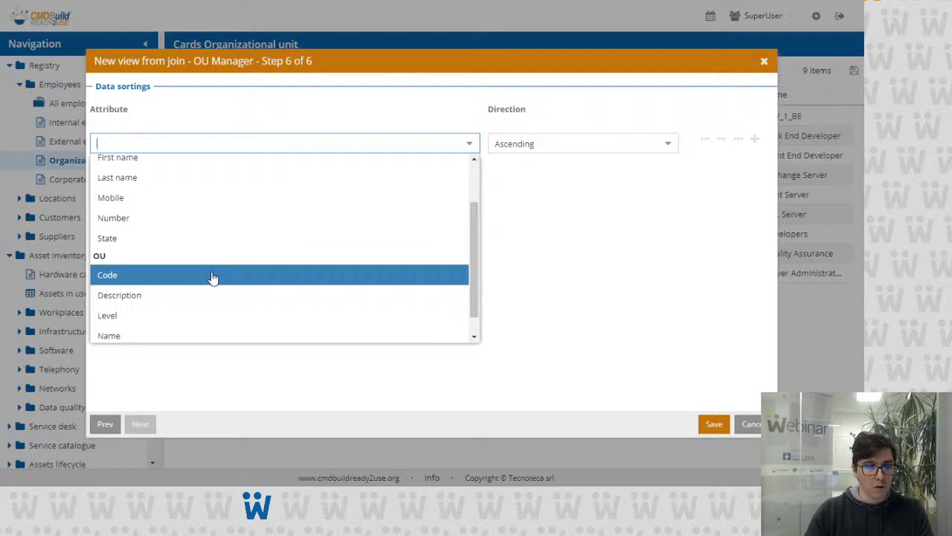
pyautogui.click(212, 276)
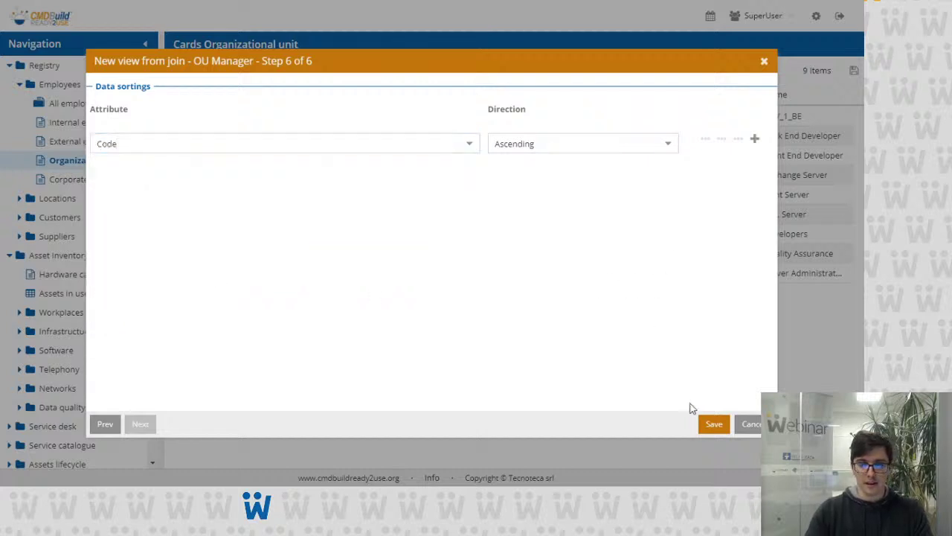
pyautogui.click(713, 424)
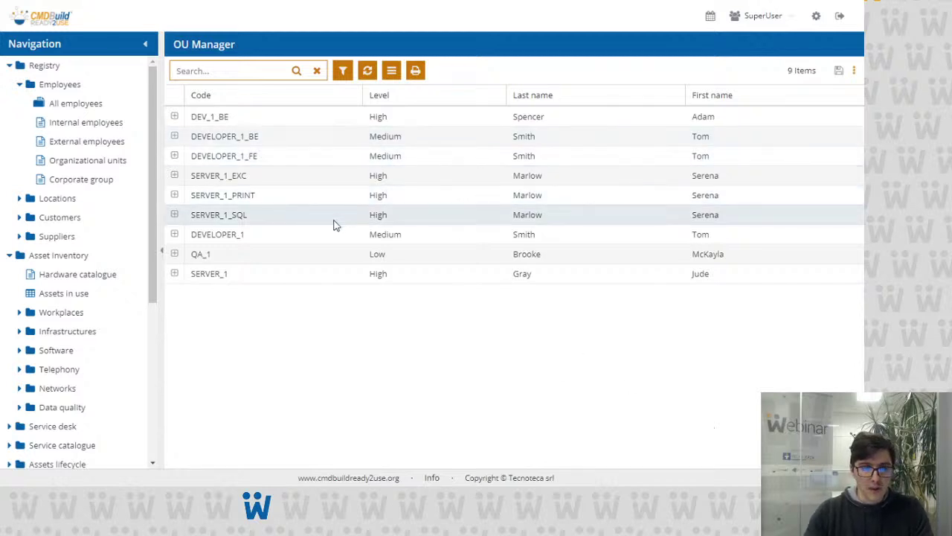
# Expand the DEV_1_BE record in the OU Manager view and check the options for editing or deleting the view.
pyautogui.scroll(-5, 121, 288)
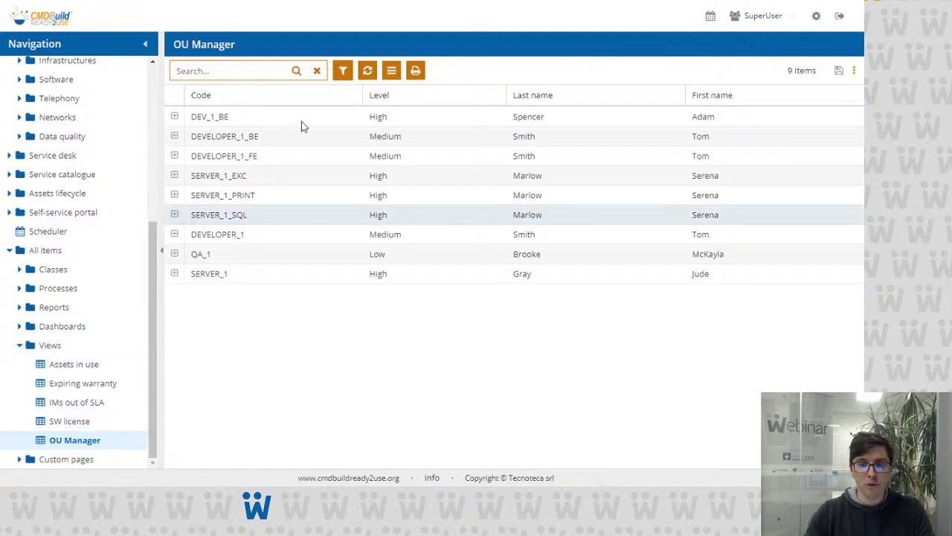
pyautogui.click(175, 118)
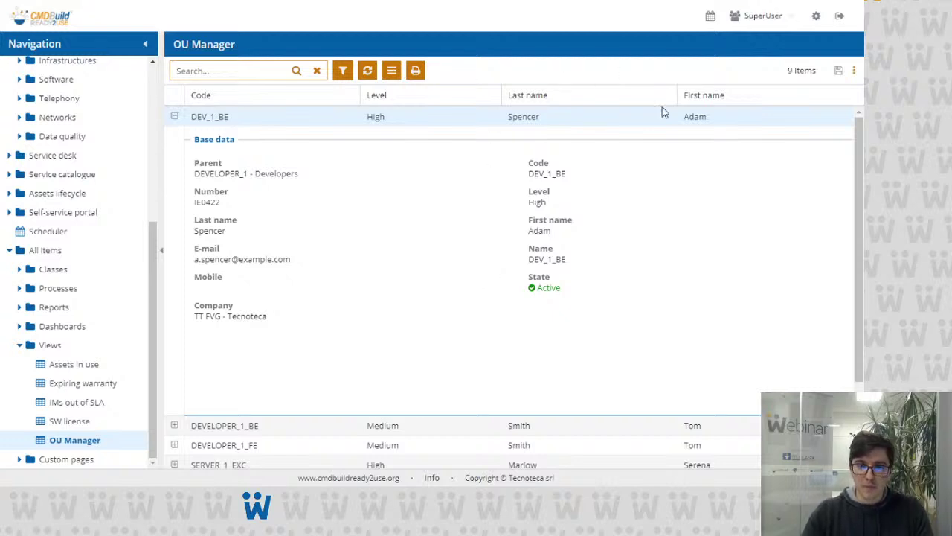
pyautogui.click(854, 73)
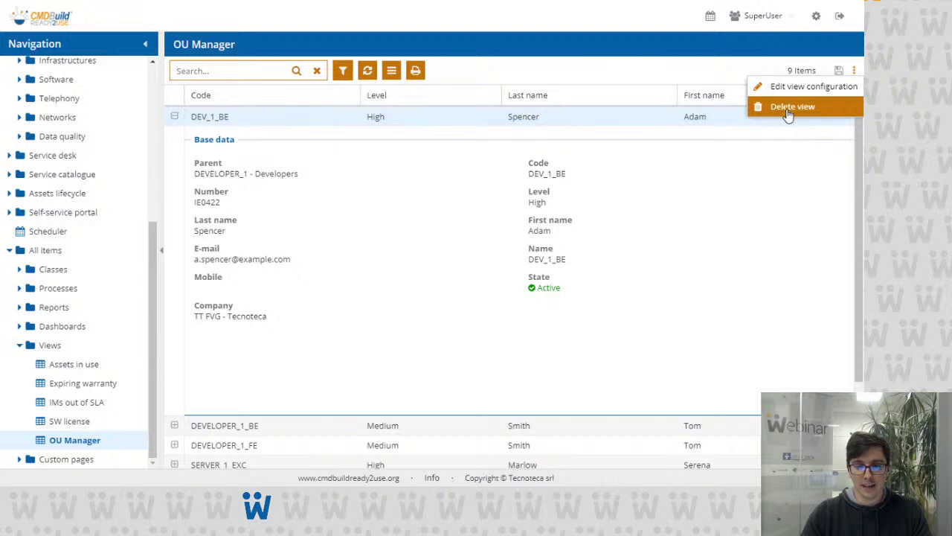
pyautogui.click(780, 170)
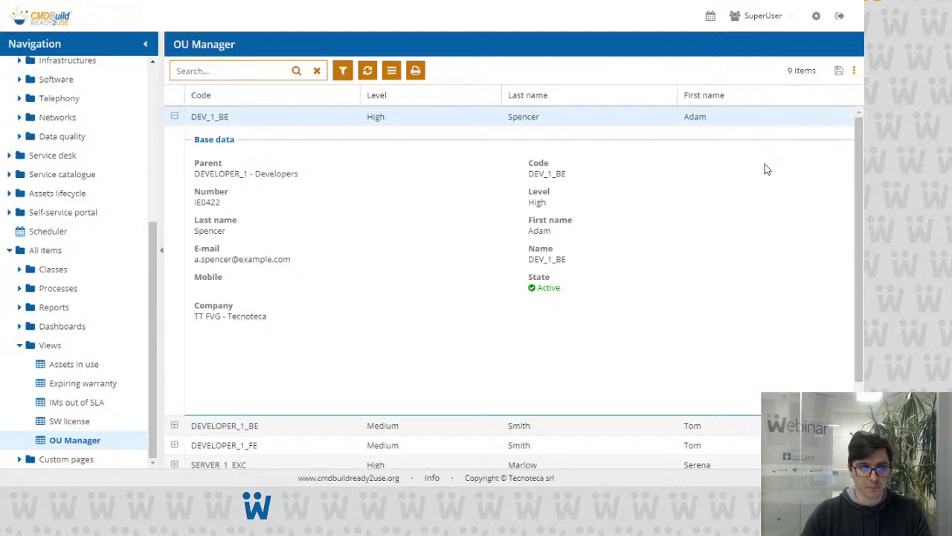
# Open the OU Manager view from the Organizational units cards and locate its entry in the navigation tree.
pyautogui.scroll(6, 96, 117)
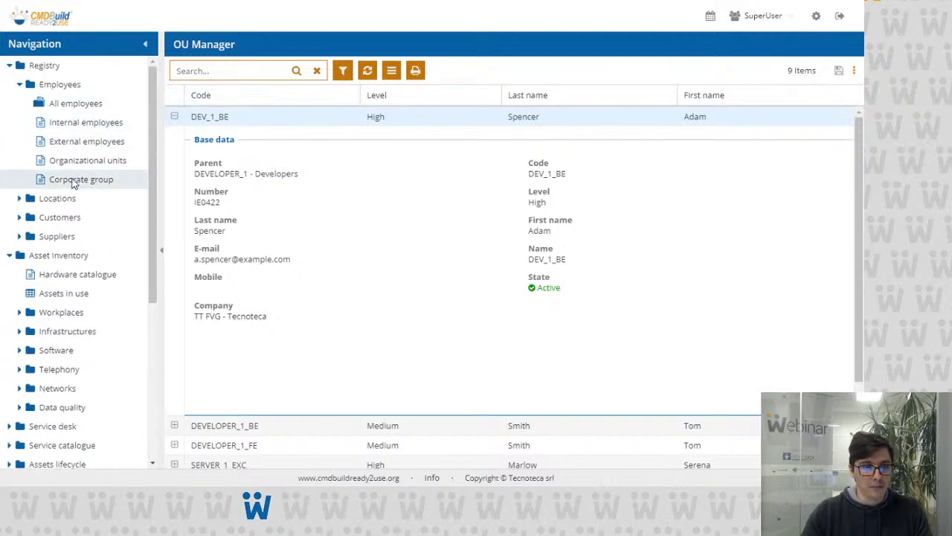
pyautogui.click(78, 162)
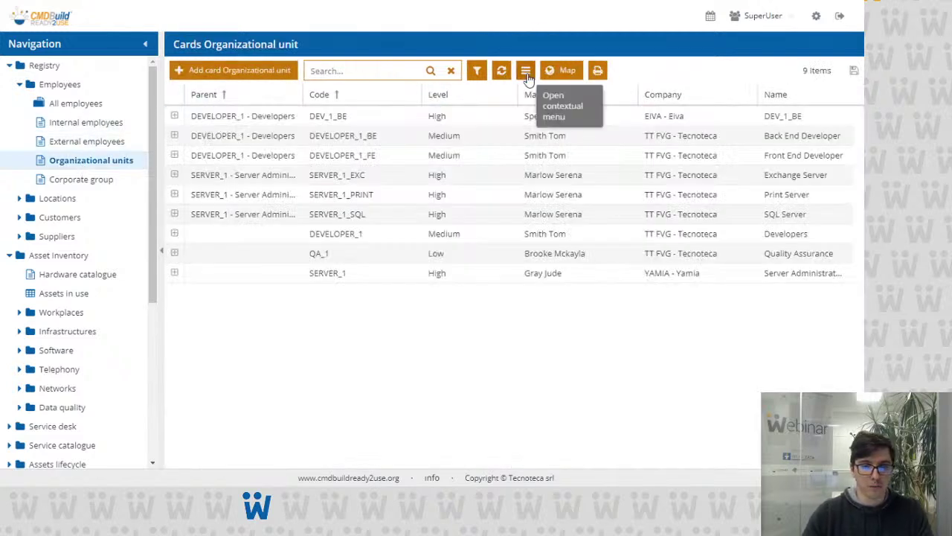
pyautogui.click(526, 72)
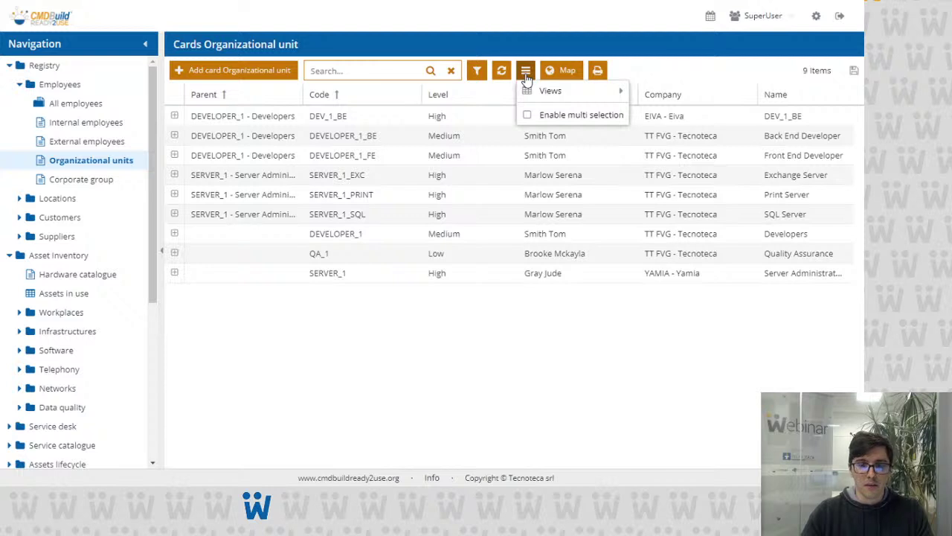
pyautogui.moveTo(537, 93)
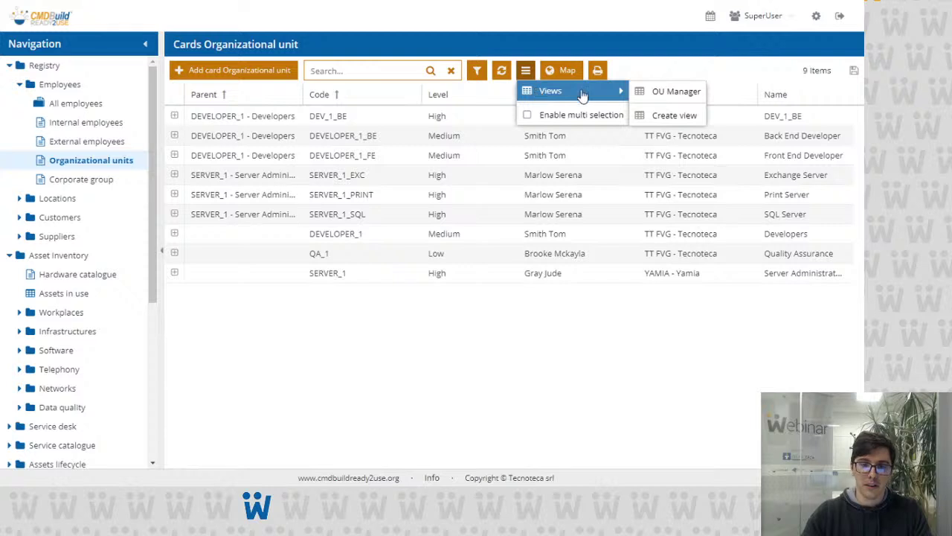
pyautogui.click(675, 92)
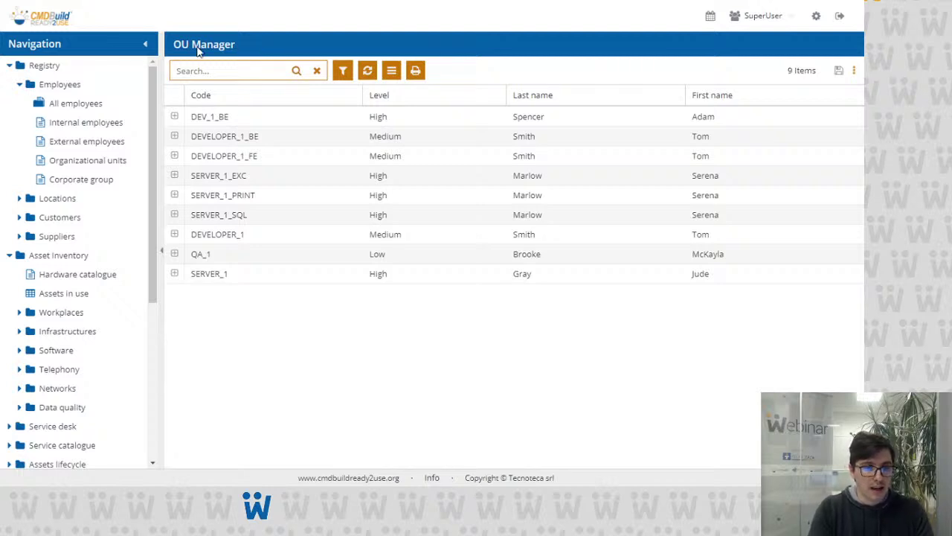
pyautogui.scroll(-5, 57, 153)
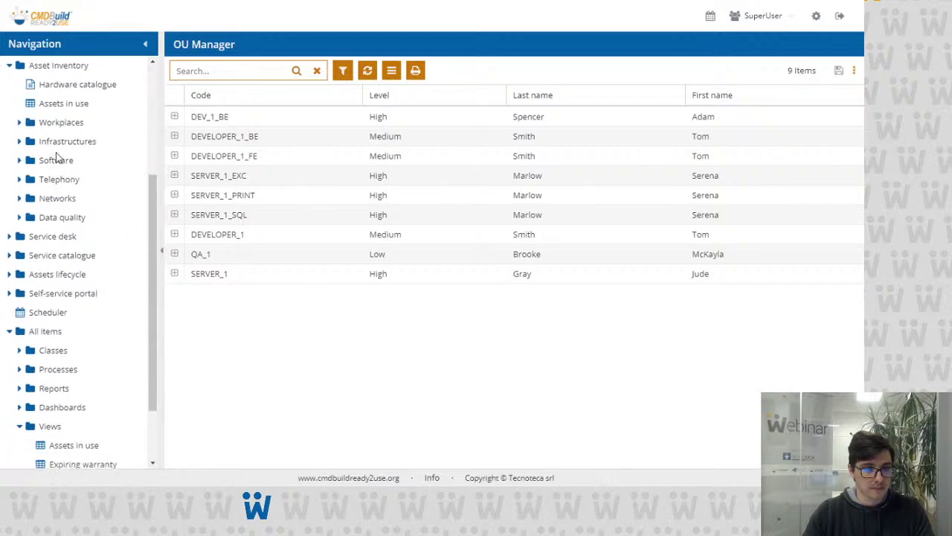
pyautogui.scroll(-2, 57, 154)
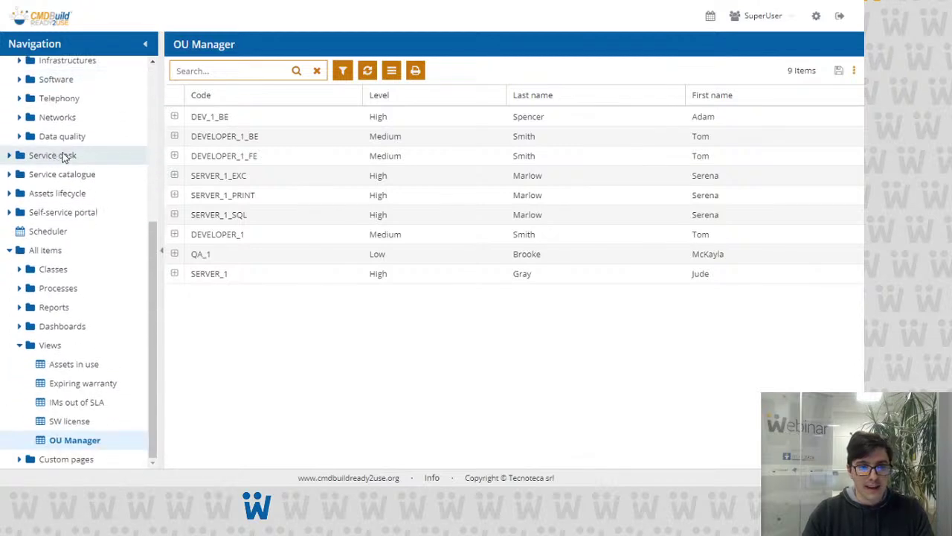
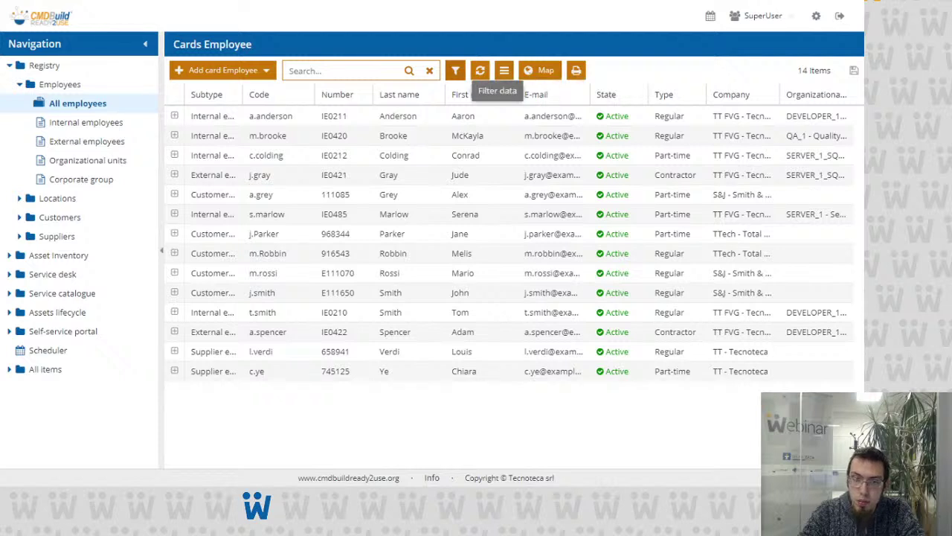
# Start a new filter on the employee cards and add the Company attribute to it.
pyautogui.click(455, 70)
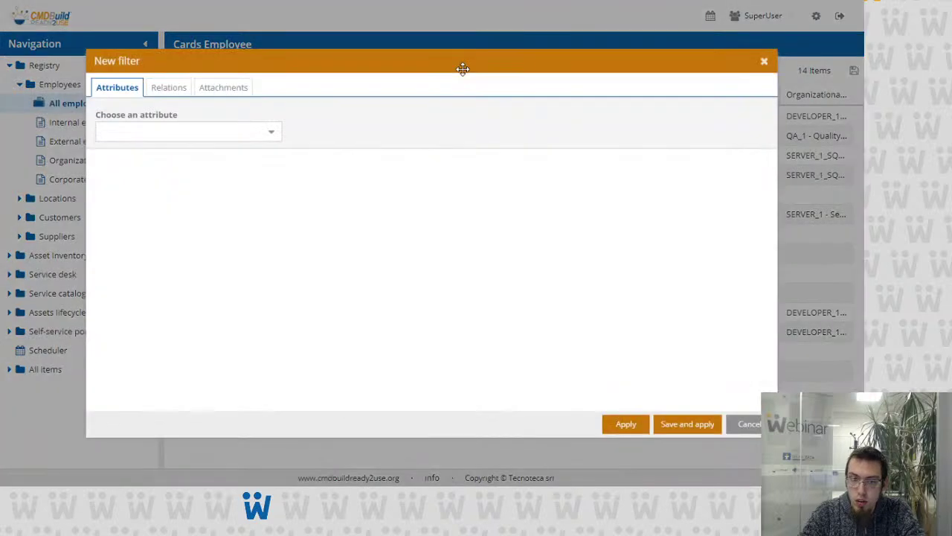
pyautogui.click(270, 133)
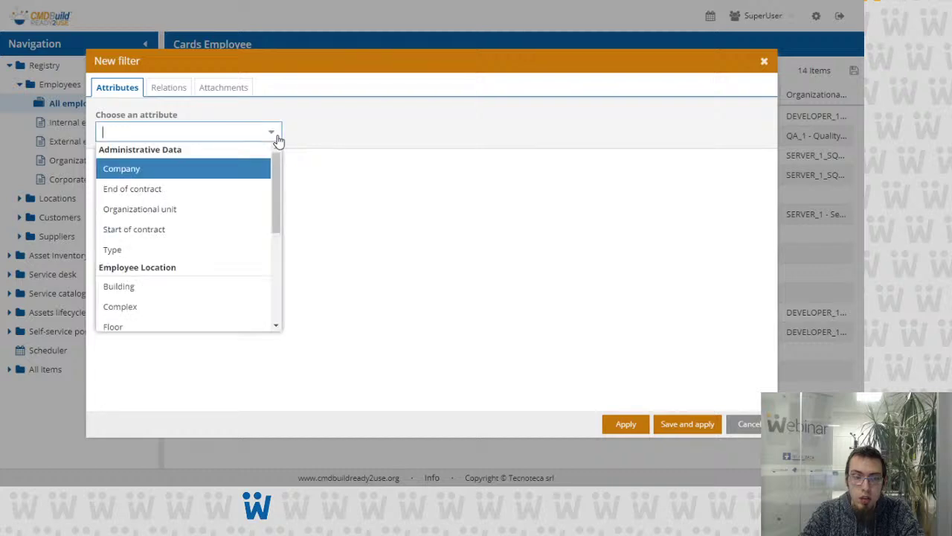
pyautogui.write('Com')
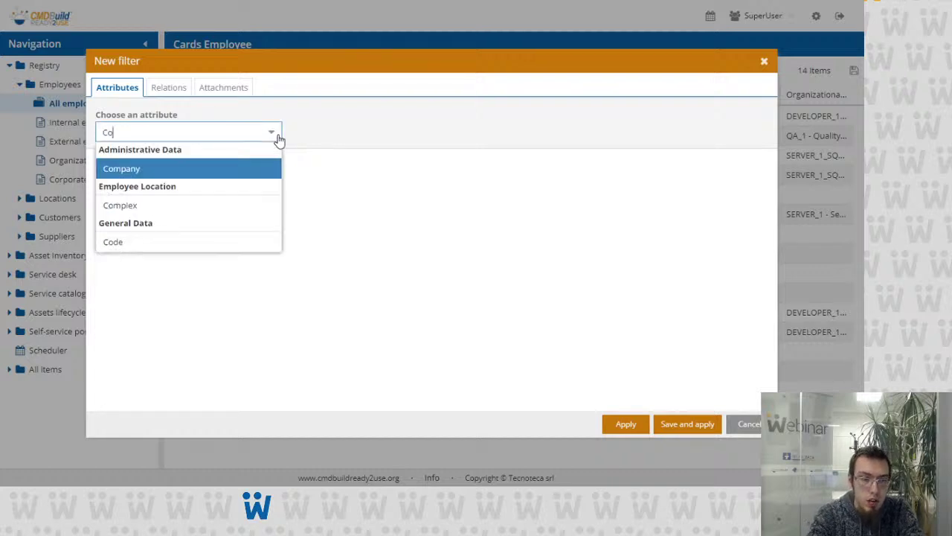
pyautogui.click(275, 168)
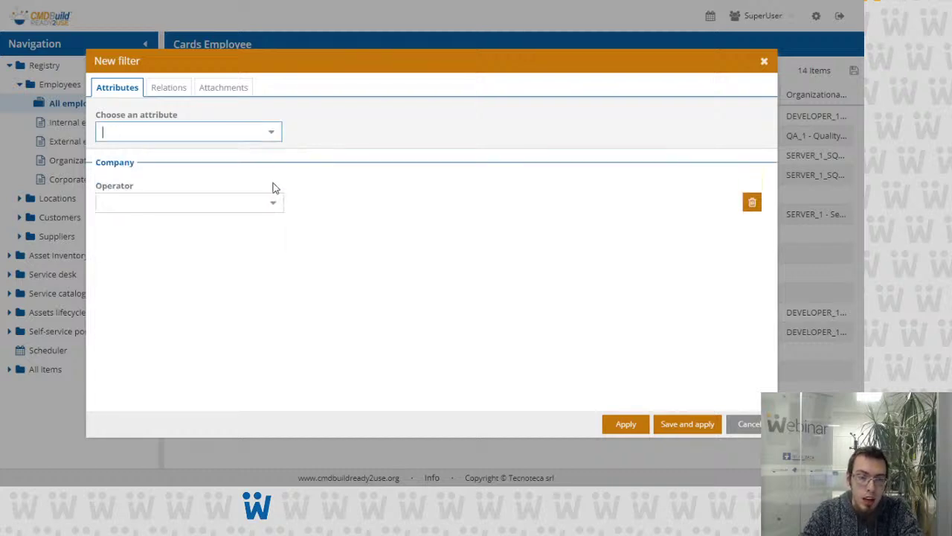
# Set the Company condition to Description begins with TT and apply the filter to the employee cards.
pyautogui.click(274, 208)
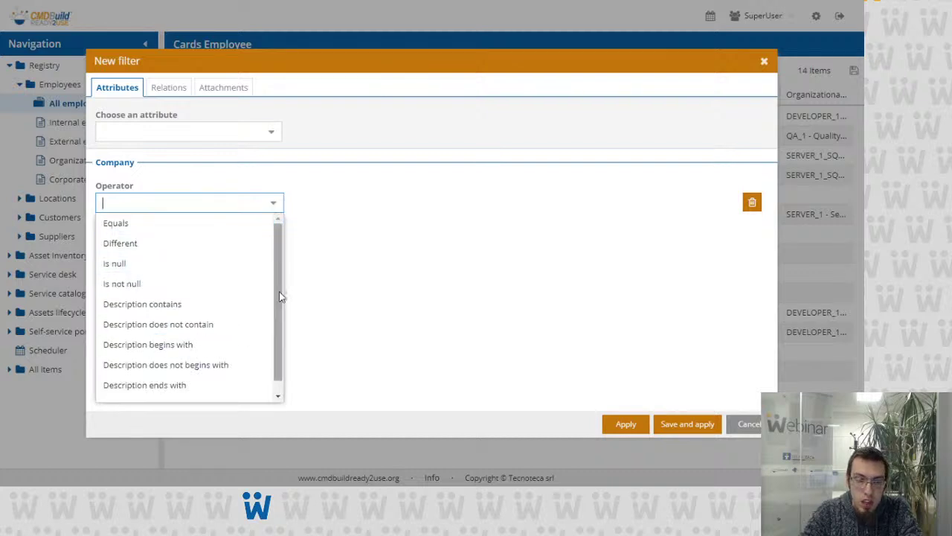
pyautogui.scroll(-1, 212, 318)
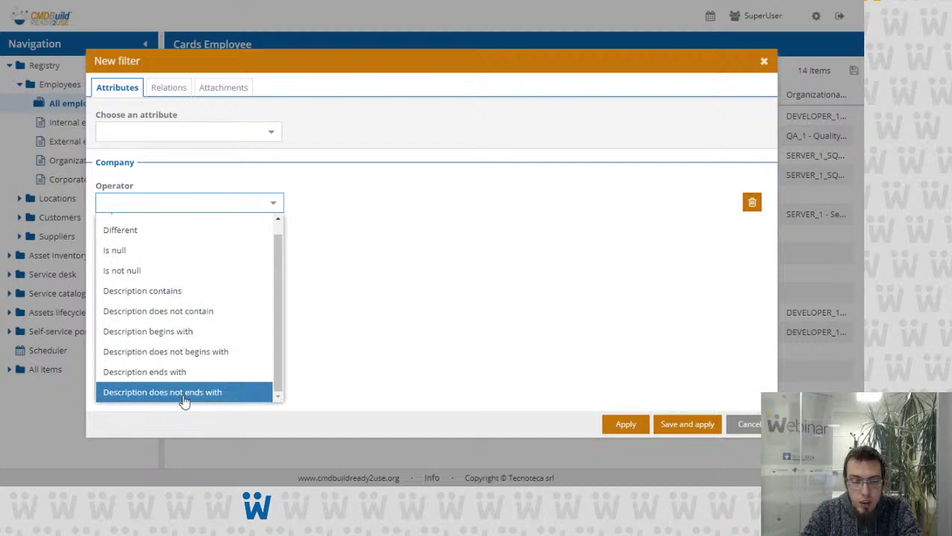
pyautogui.click(177, 337)
pyautogui.click(547, 205)
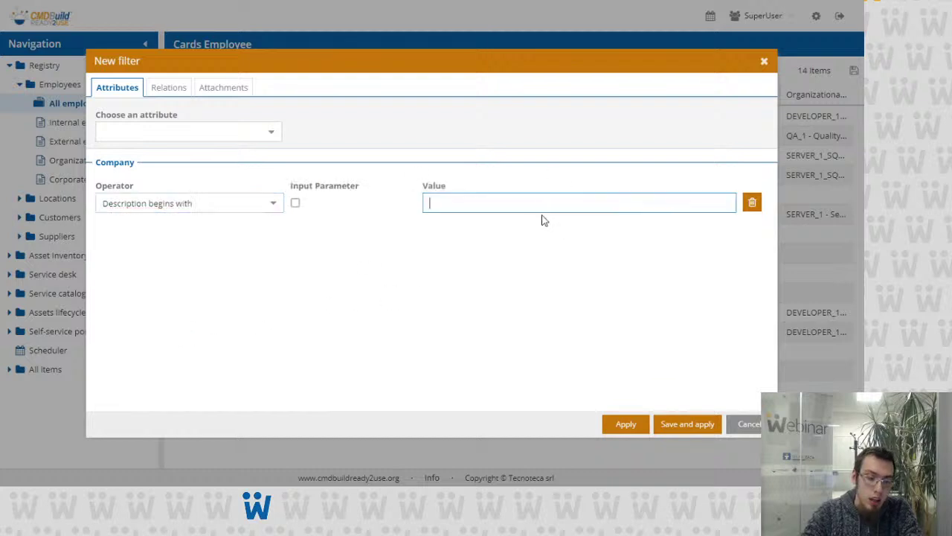
pyautogui.write('TT')
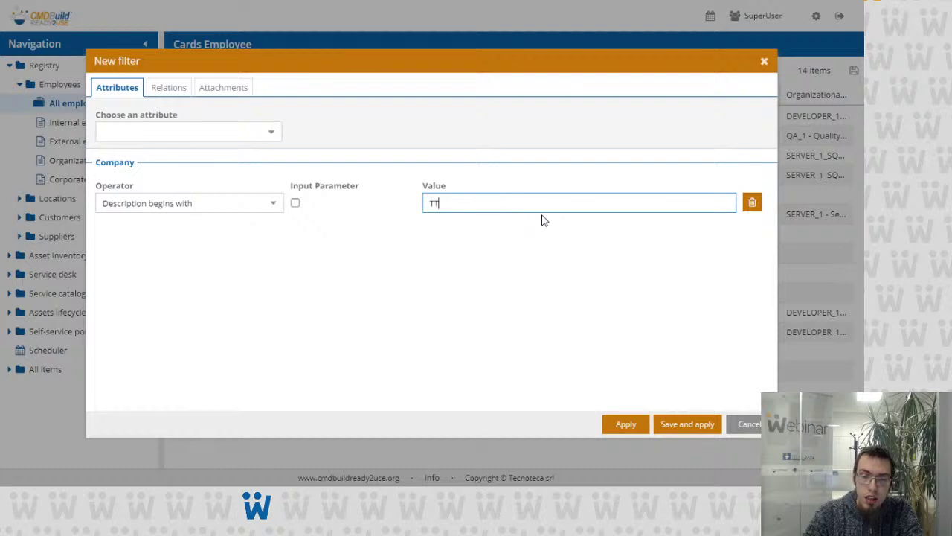
pyautogui.click(619, 422)
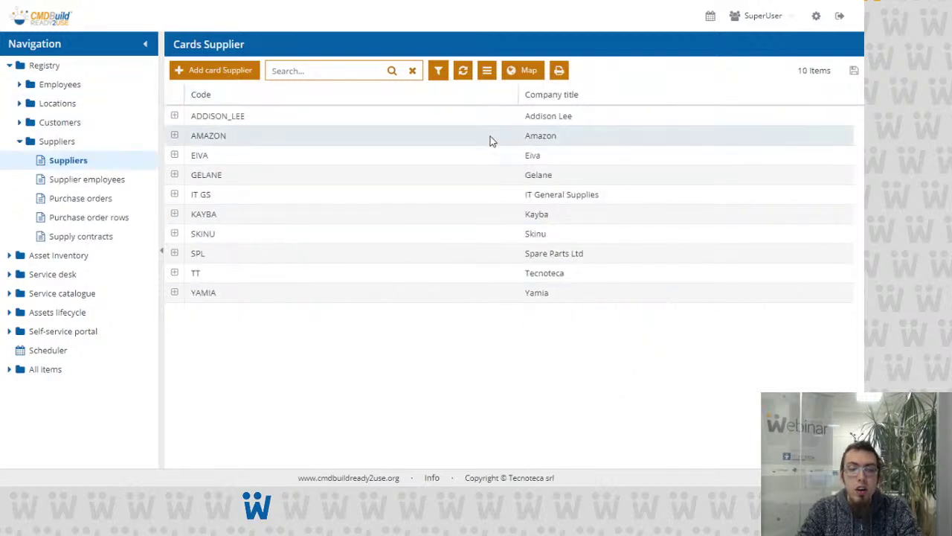
# Open the attachments of the Tecnoteca supplier card and read through the preview of ExampleInvoice2.pdf.
pyautogui.doubleClick(556, 272)
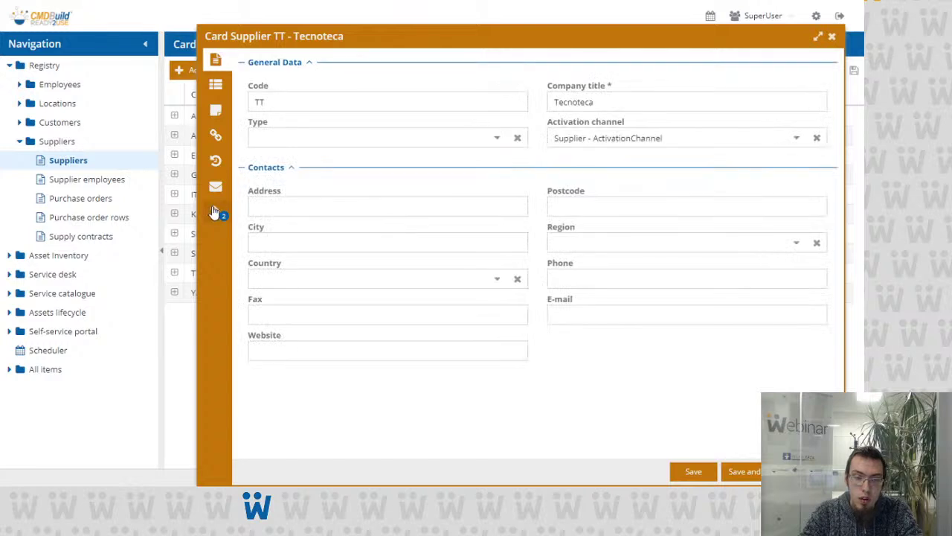
pyautogui.click(214, 212)
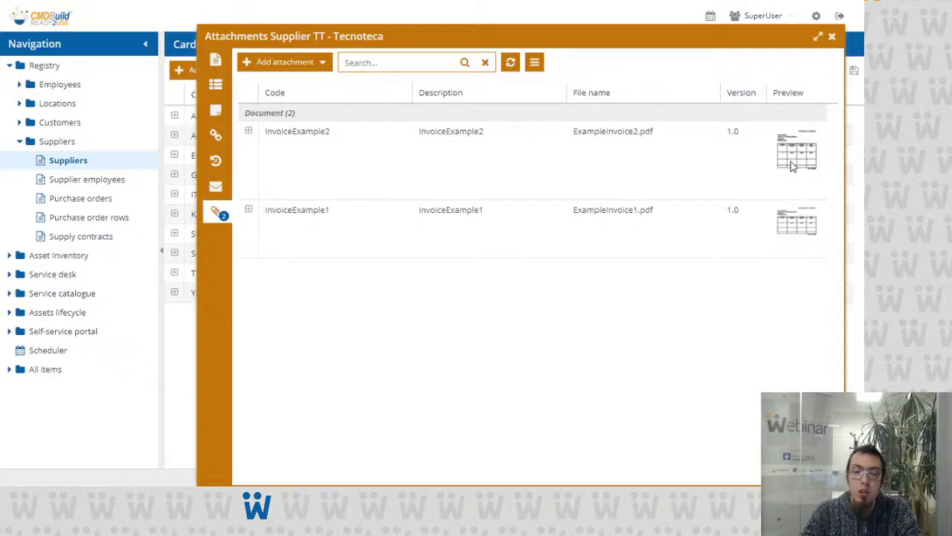
pyautogui.click(791, 160)
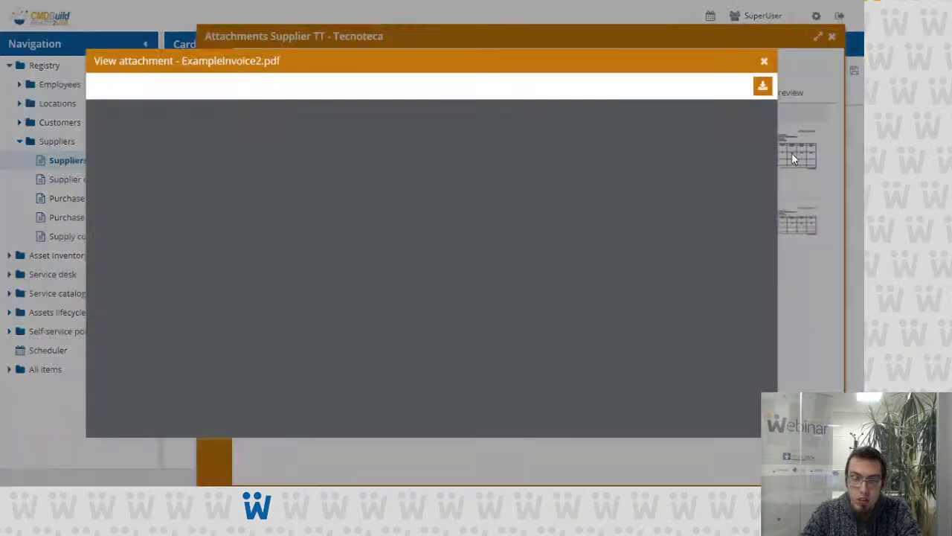
pyautogui.scroll(-2, 439, 289)
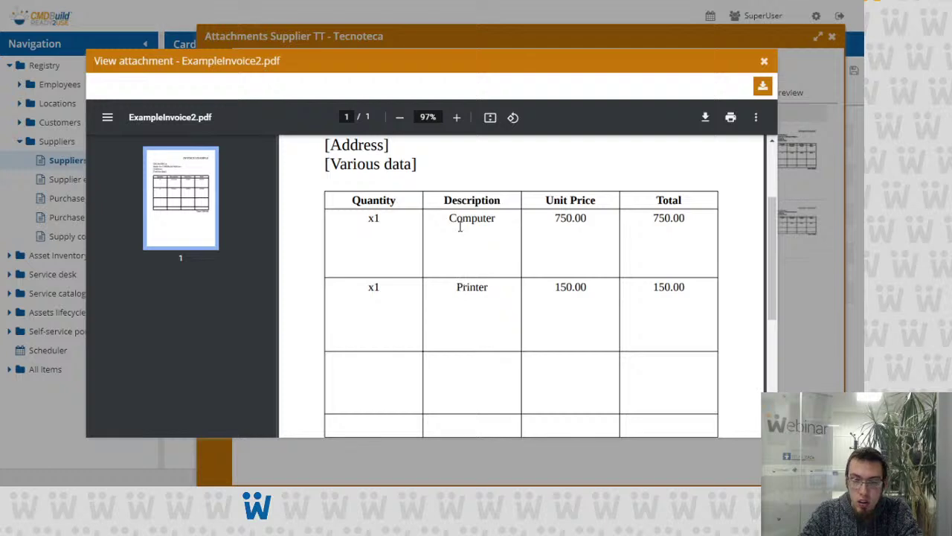
pyautogui.scroll(2, 486, 217)
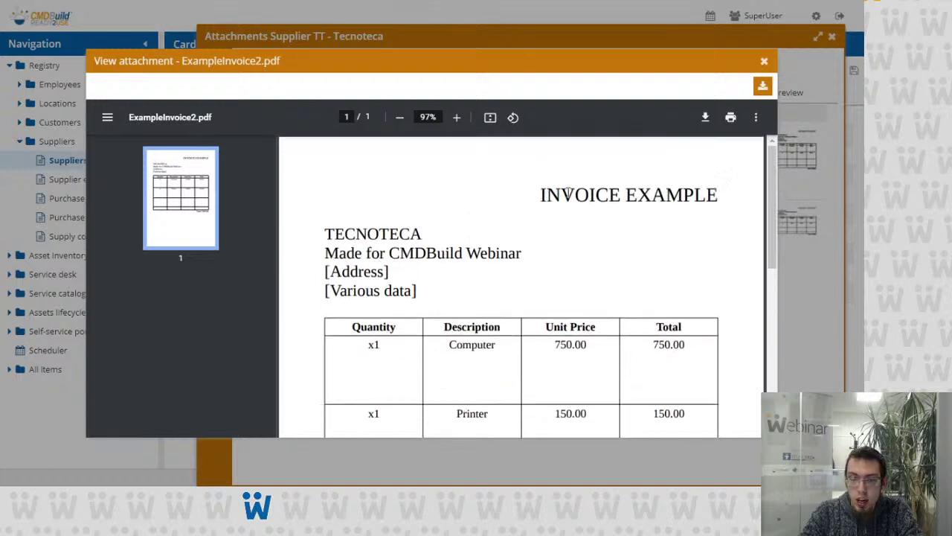
pyautogui.click(765, 63)
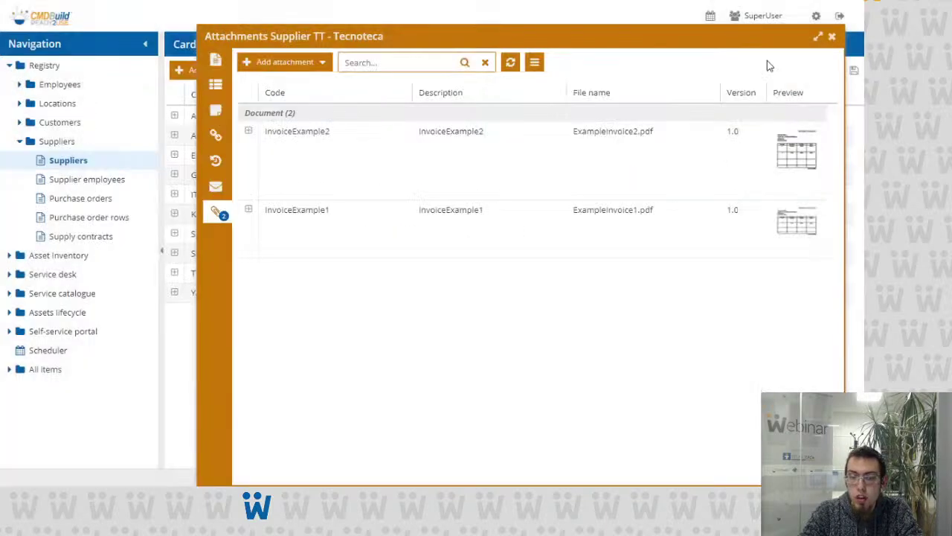
# Search the Tecnoteca supplier's attachments for the text Computer, and clear the search once the results are checked.
pyautogui.click(377, 64)
pyautogui.write('Com')
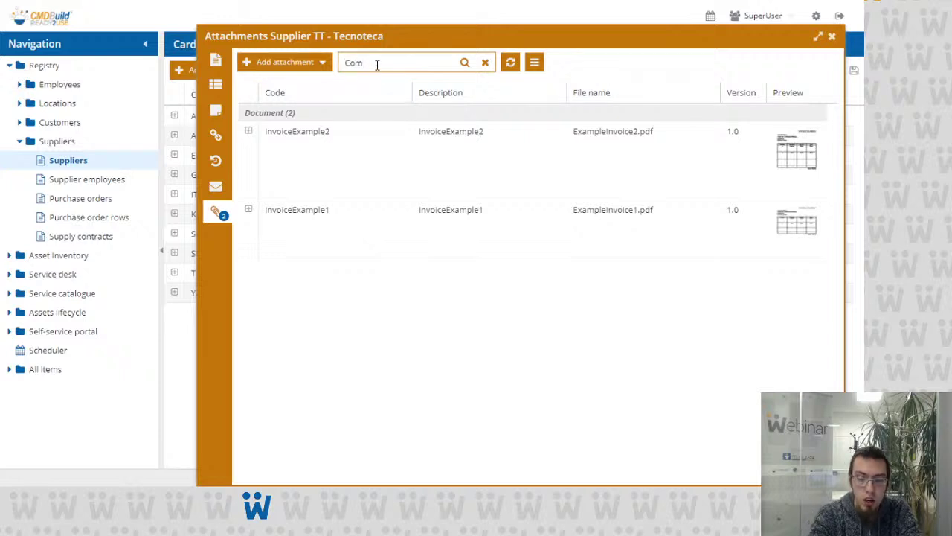
pyautogui.write('puter')
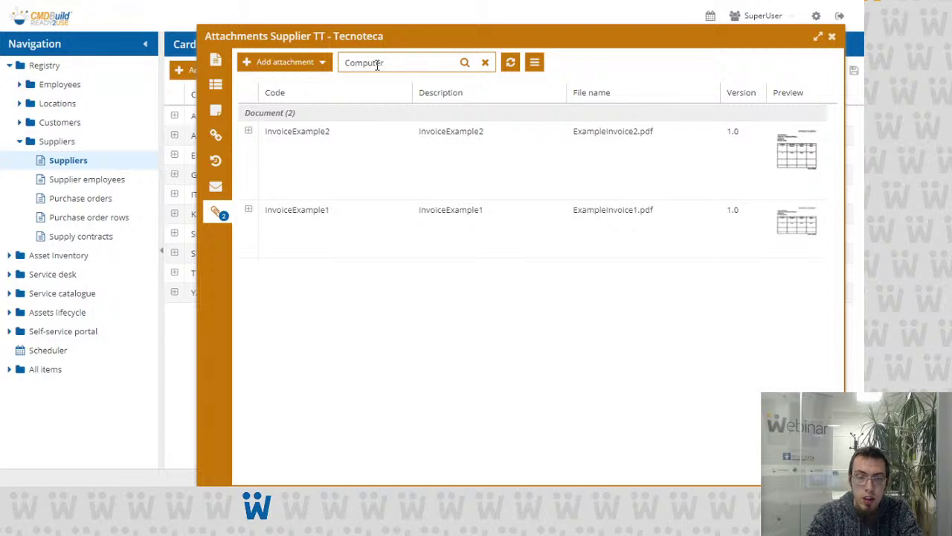
pyautogui.press('Return')
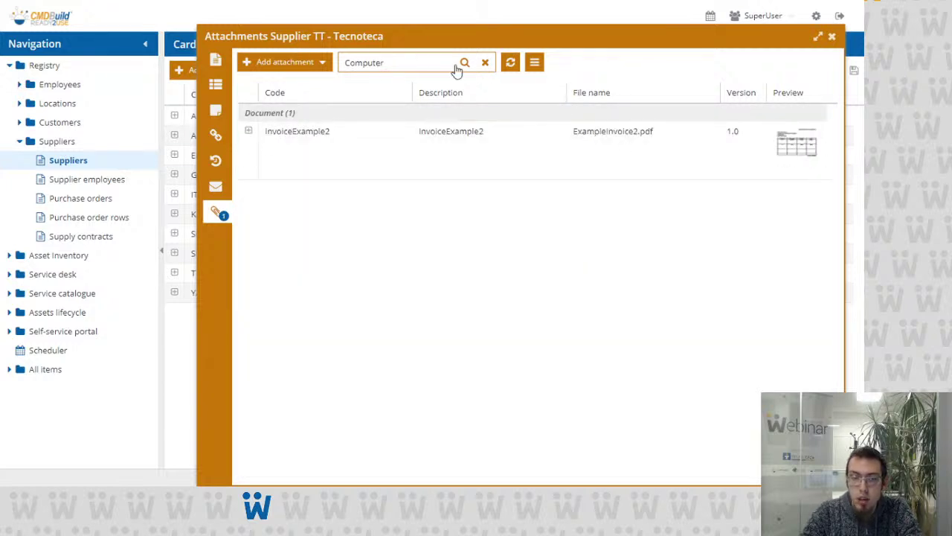
pyautogui.click(485, 64)
# Check the item rows of ExampleInvoice1.pdf in its preview and close the Tecnoteca supplier card.
pyautogui.click(800, 209)
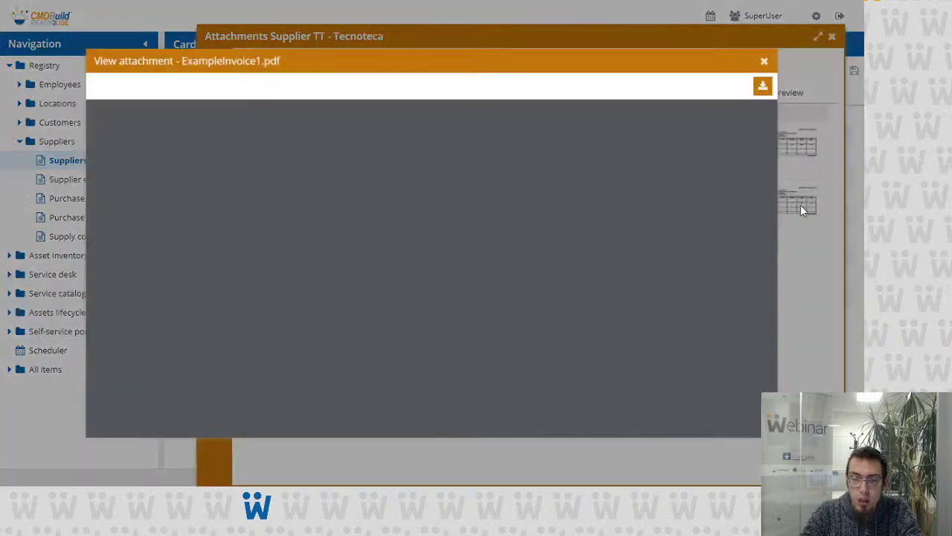
pyautogui.scroll(-3, 670, 235)
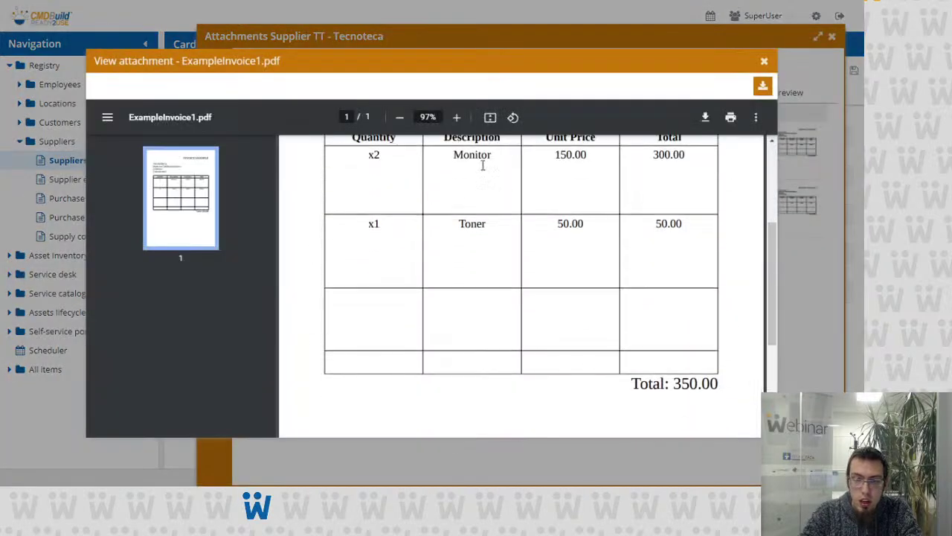
pyautogui.click(768, 59)
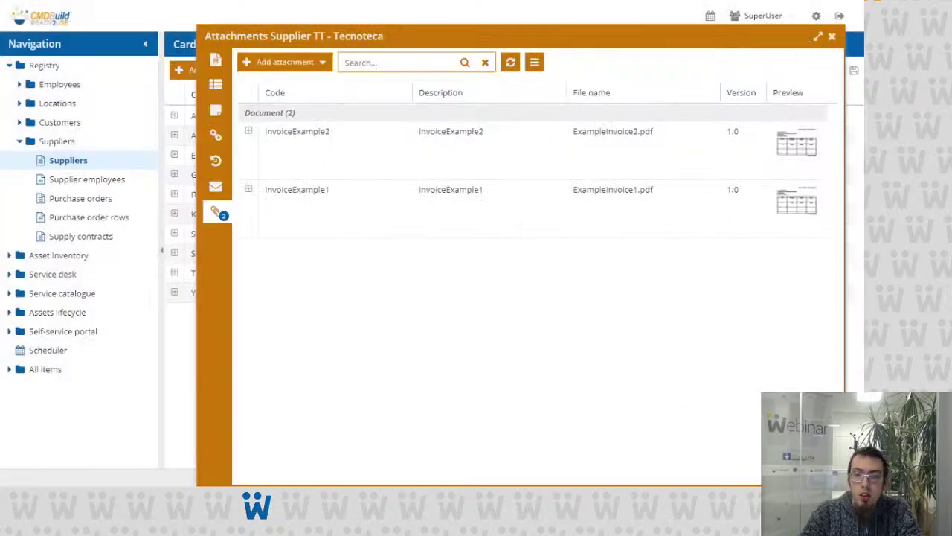
pyautogui.click(833, 39)
# Filter the supplier cards by the attachments search text Computer and apply the filter.
pyautogui.click(437, 70)
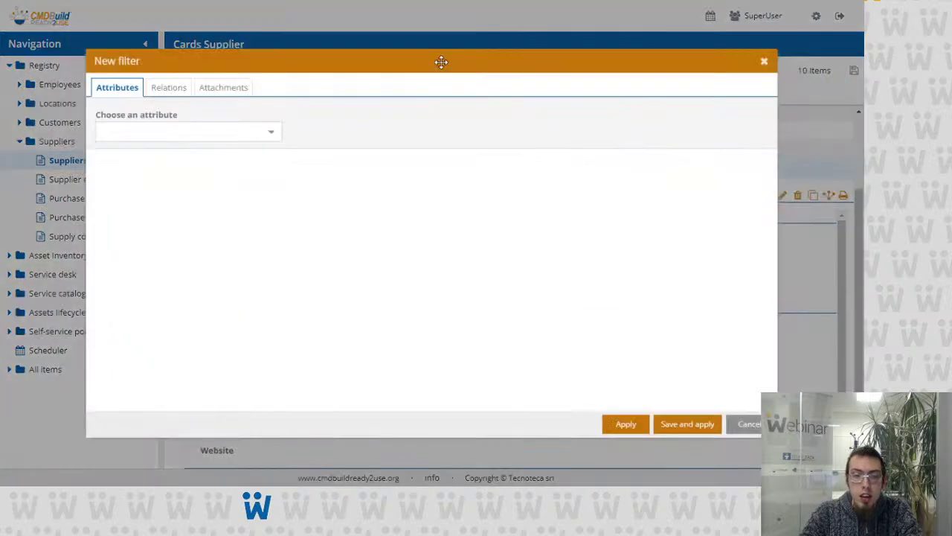
pyautogui.click(235, 90)
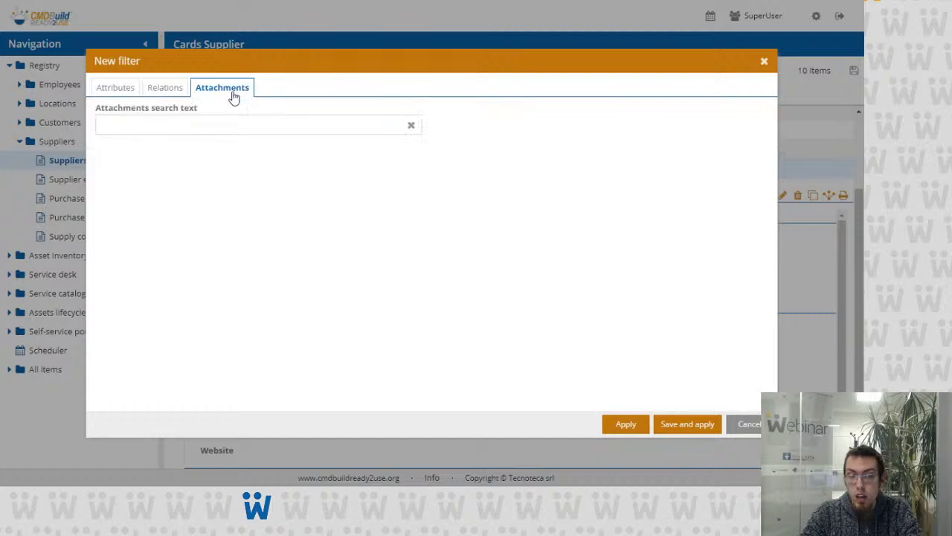
pyautogui.click(228, 123)
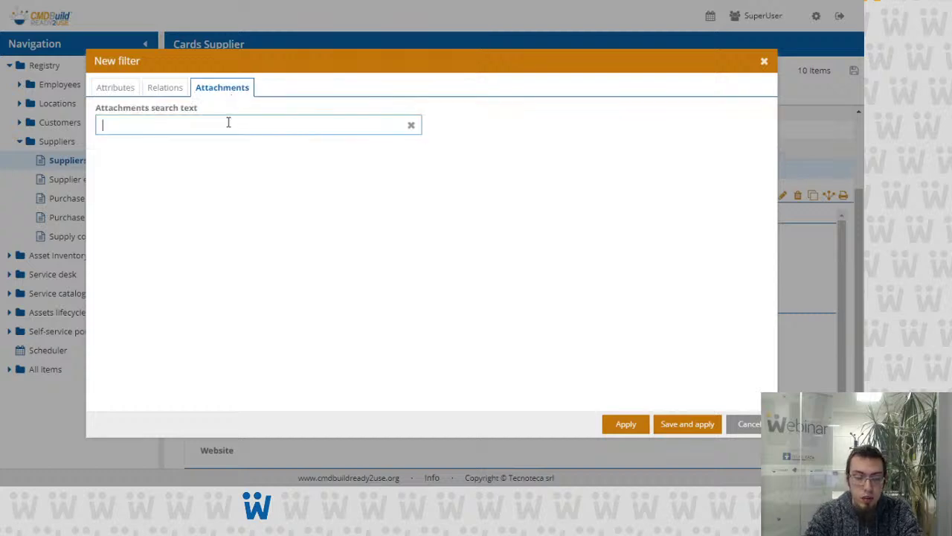
pyautogui.write('Computer')
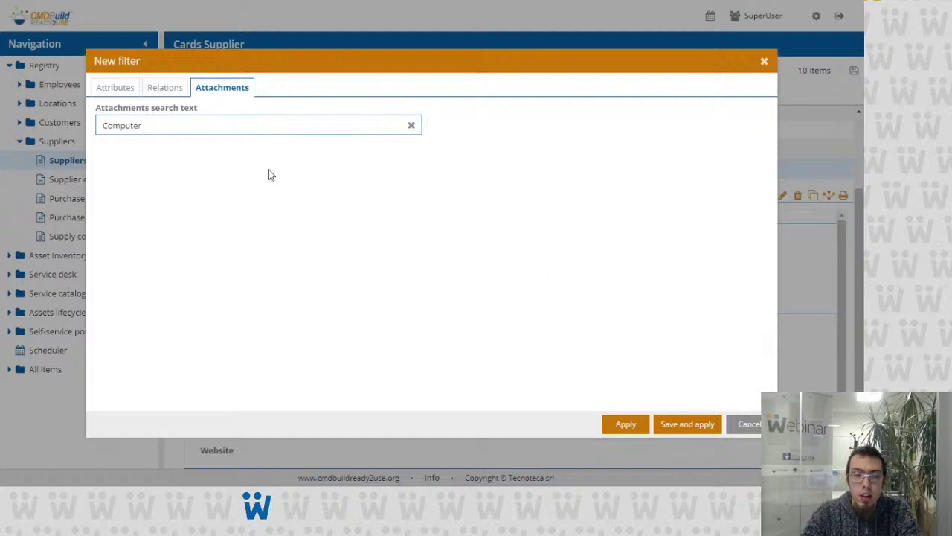
pyautogui.click(141, 147)
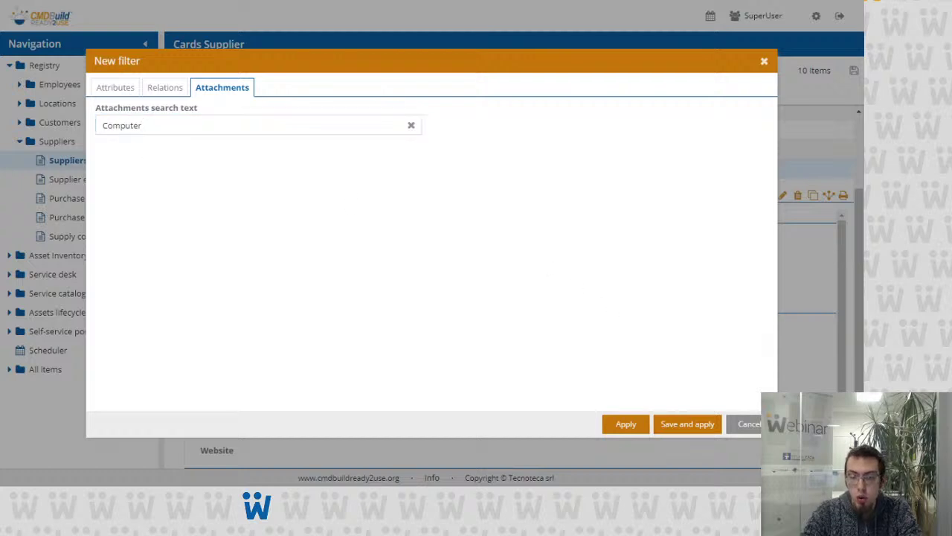
pyautogui.click(627, 424)
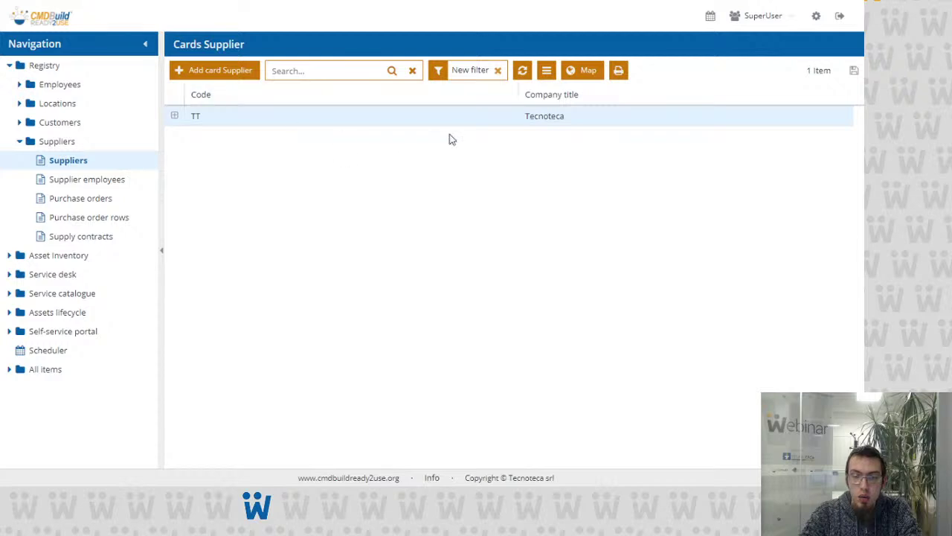
# Reopen the attachments of the filtered Tecnoteca supplier, preview ExampleInvoice1.pdf, and close the card.
pyautogui.doubleClick(518, 124)
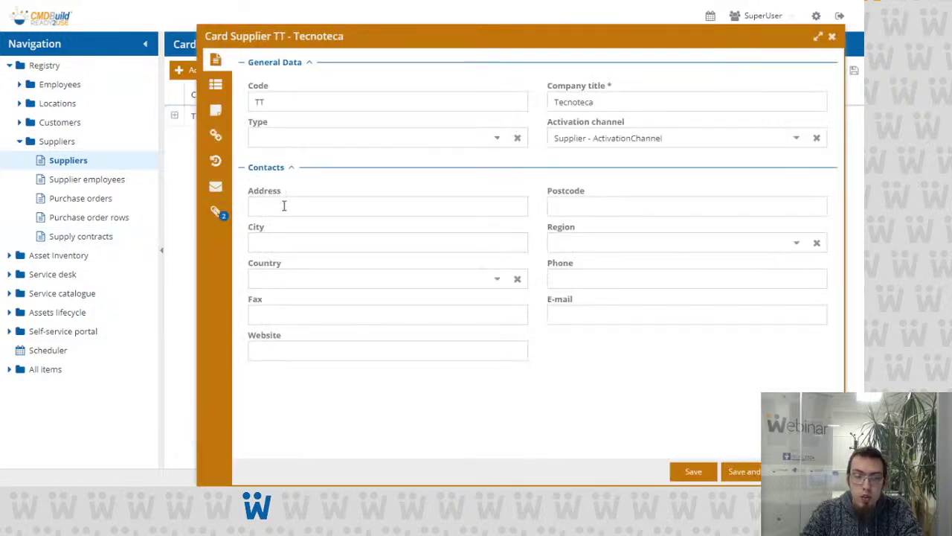
pyautogui.click(220, 214)
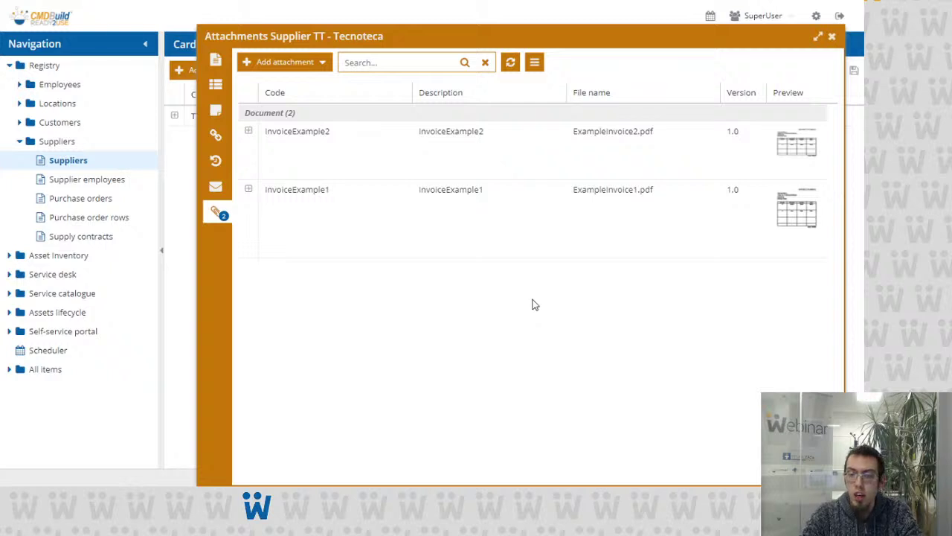
pyautogui.click(802, 216)
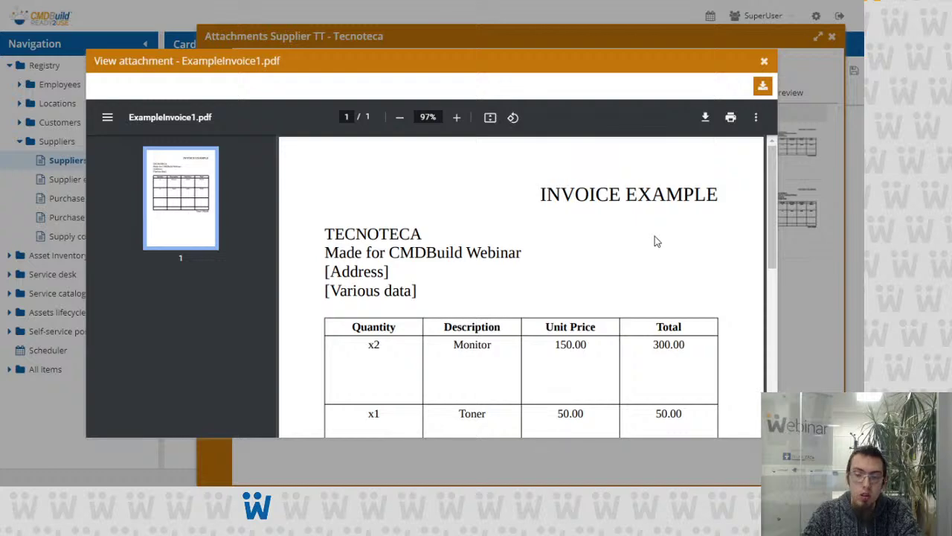
pyautogui.click(767, 65)
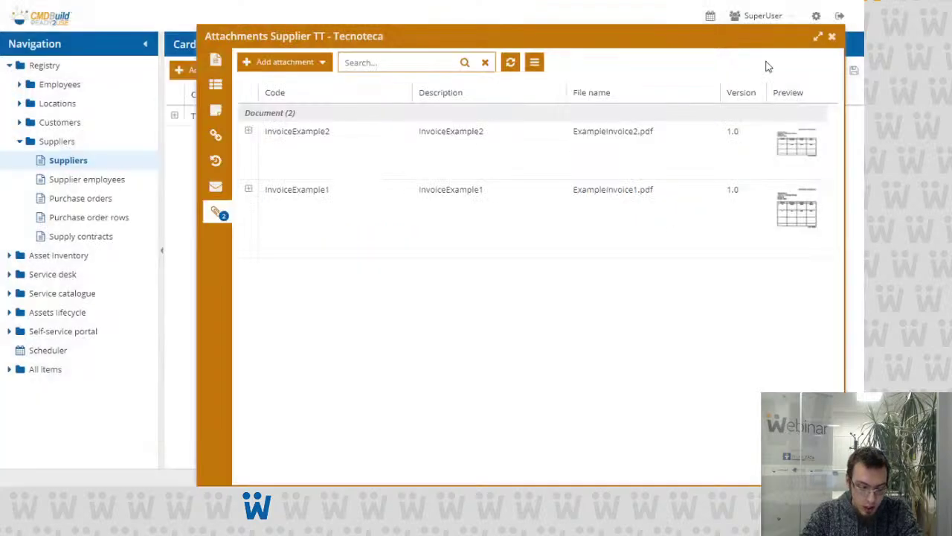
pyautogui.click(832, 35)
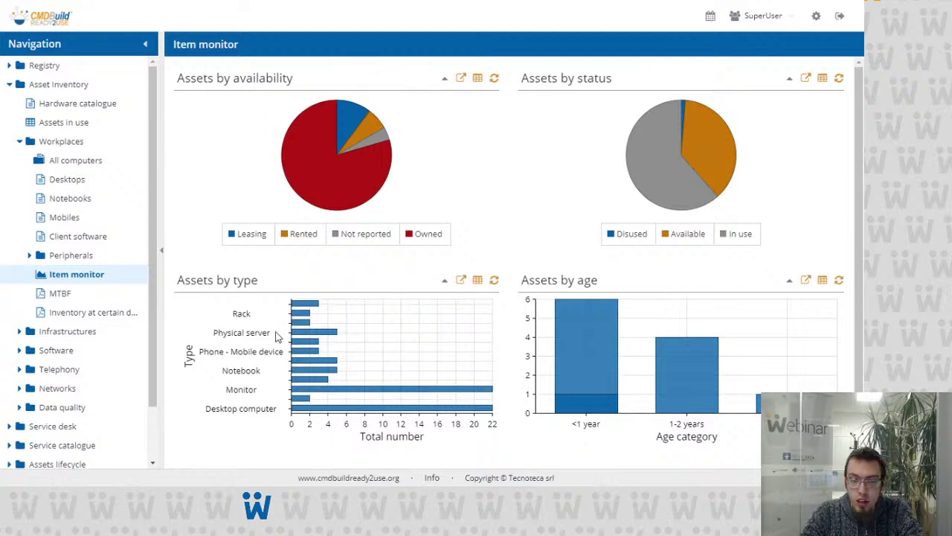
# Examine the bars of the Assets by type chart on the Item monitor dashboard, enlarging the chart in its own window.
pyautogui.moveTo(312, 305)
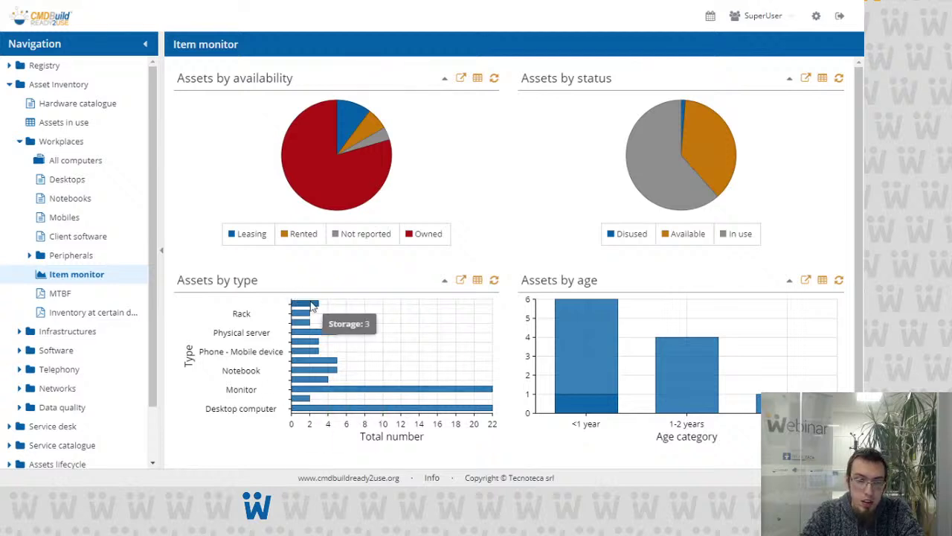
pyautogui.moveTo(311, 383)
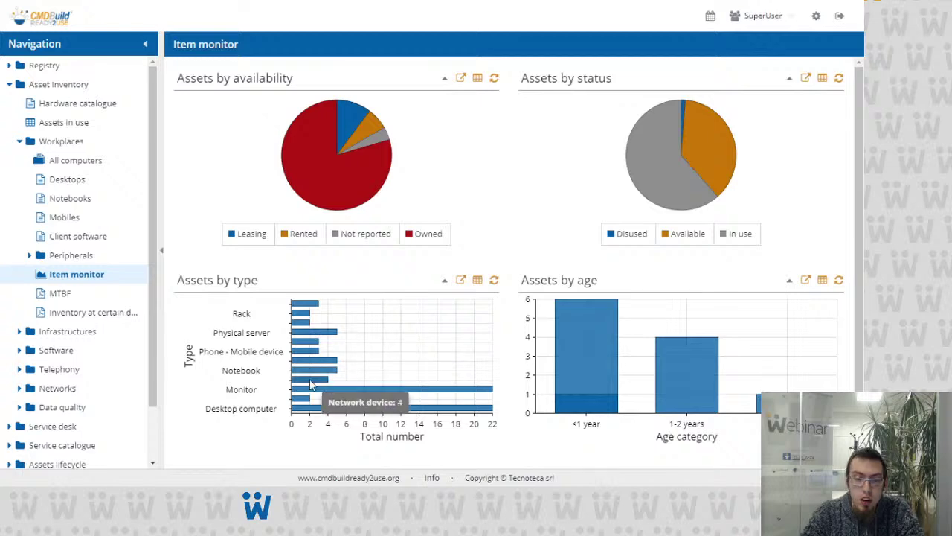
pyautogui.click(460, 282)
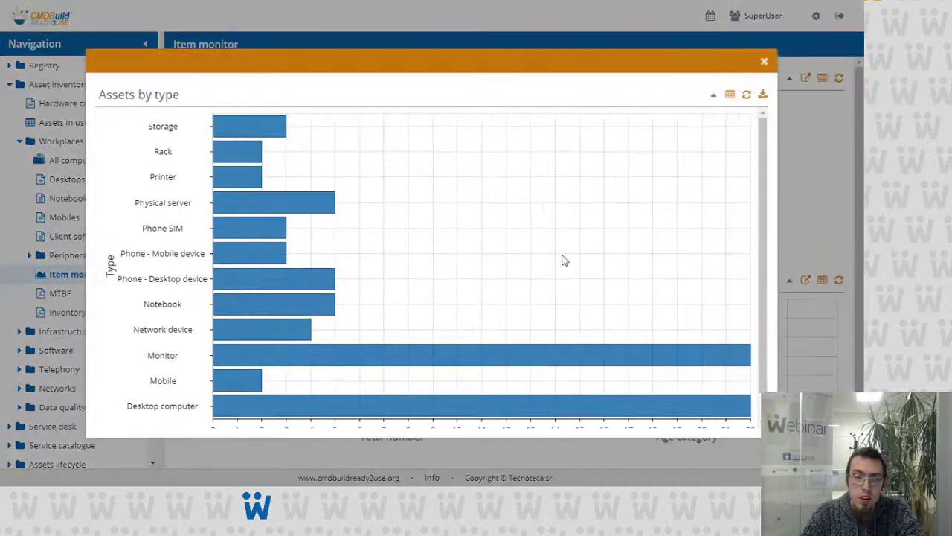
pyautogui.moveTo(236, 126)
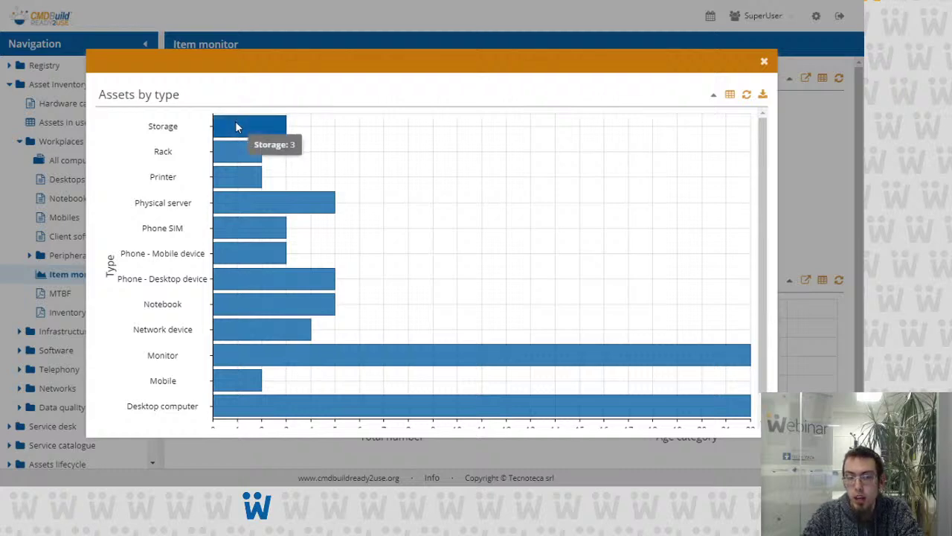